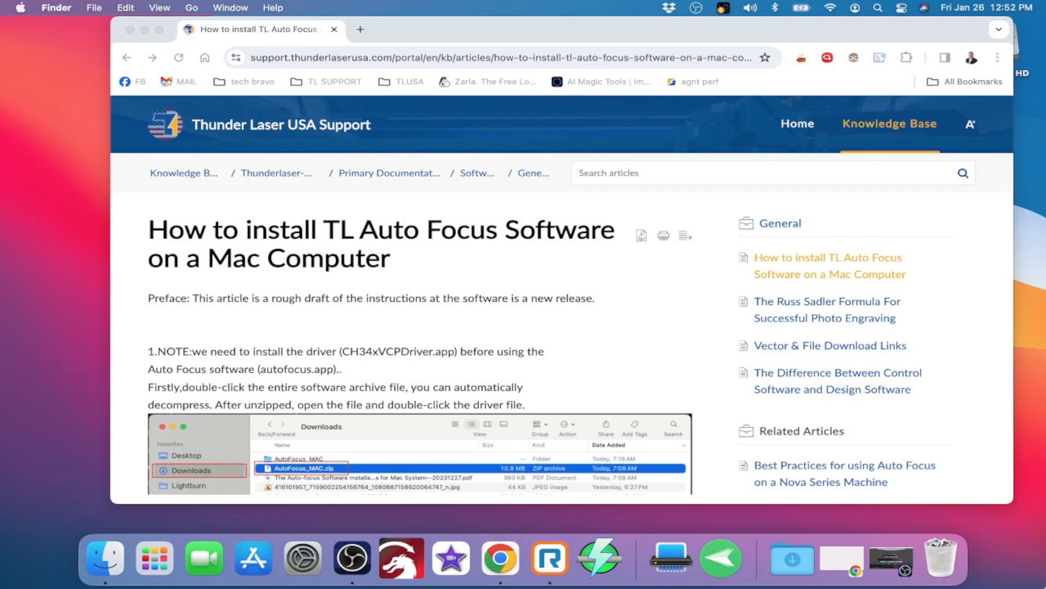
Review the support article's instructions for installing the CH34xVCPDriver and the TL Auto Focus software on a Mac.
{"action": "left_click", "coordinate": [579, 352]}
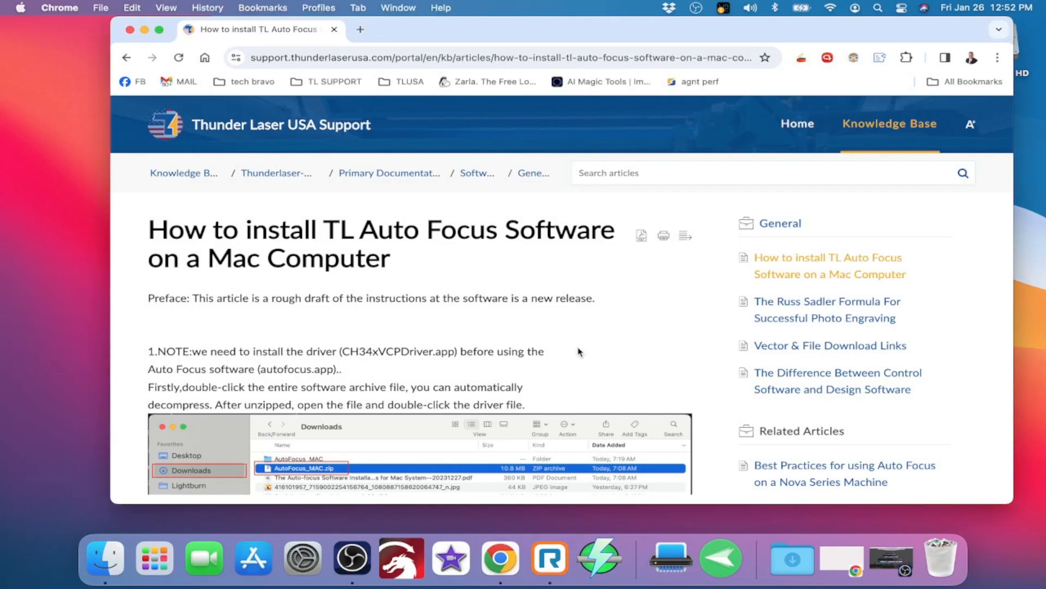
{"action": "scroll", "coordinate": [579, 352], "scroll_direction": "down", "scroll_amount": 8}
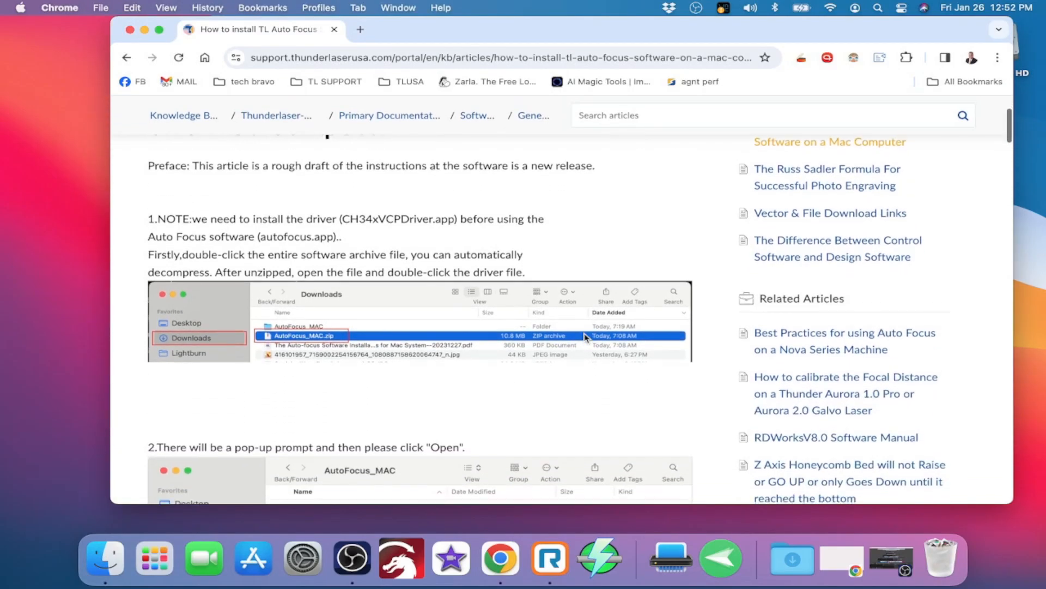
{"action": "scroll", "coordinate": [585, 338], "scroll_direction": "down", "scroll_amount": 12}
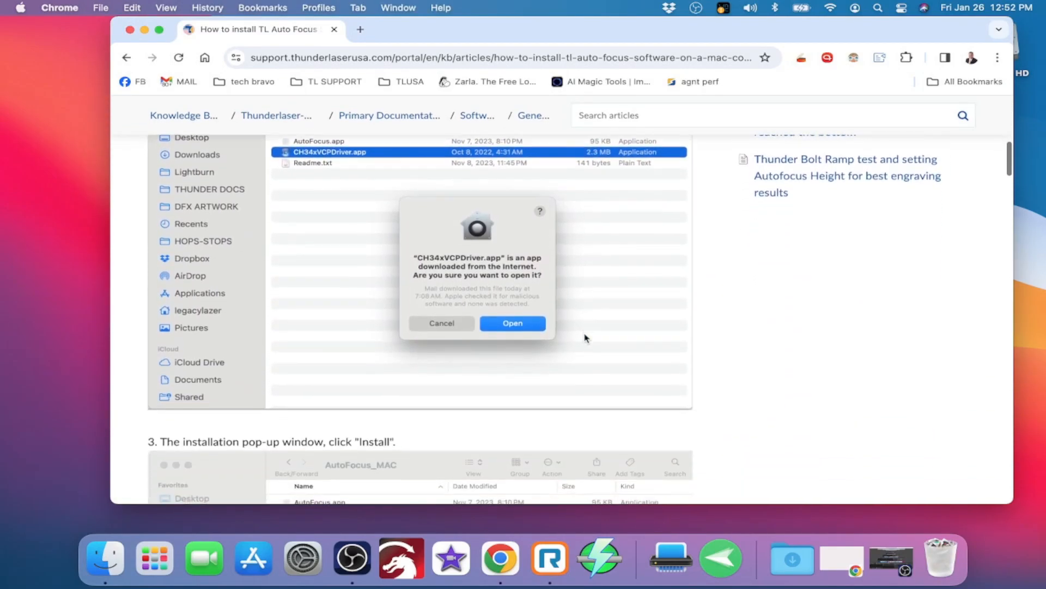
{"action": "scroll", "coordinate": [585, 338], "scroll_direction": "down", "scroll_amount": 10}
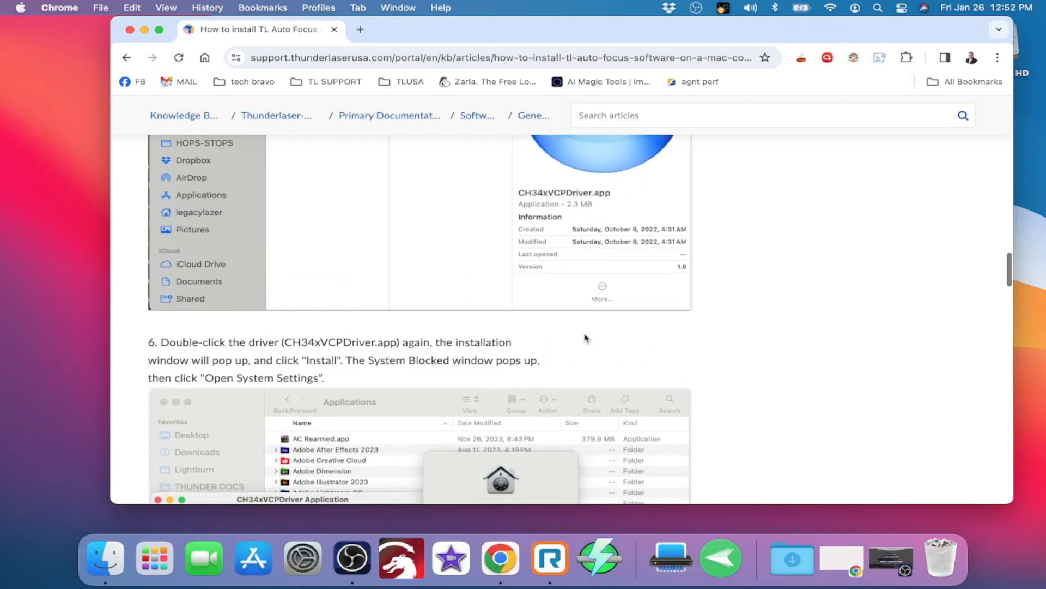
{"action": "scroll", "coordinate": [488, 388], "scroll_direction": "down", "scroll_amount": 2}
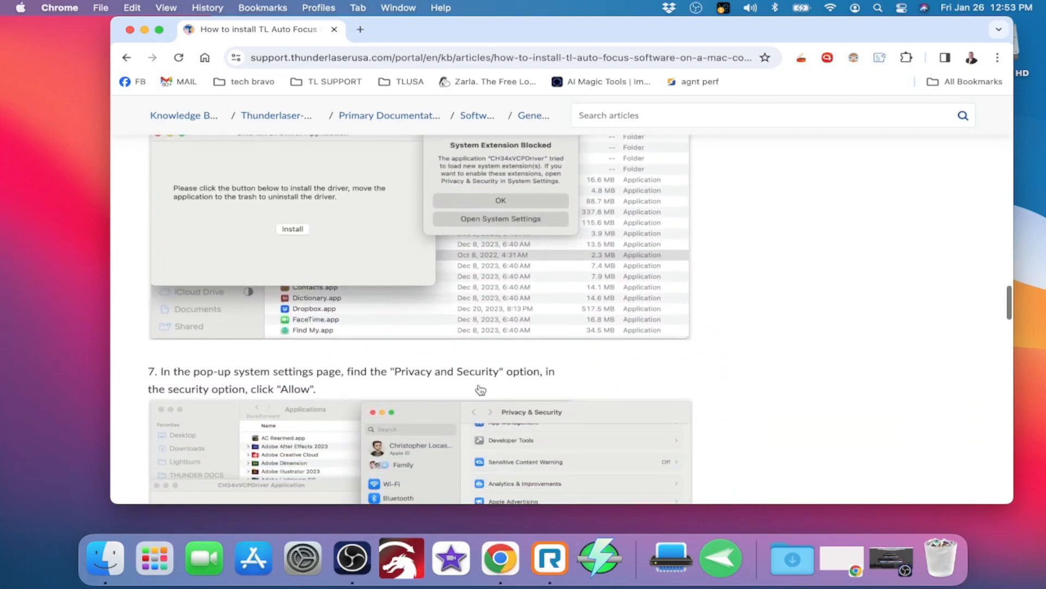
{"action": "scroll", "coordinate": [479, 388], "scroll_direction": "down", "scroll_amount": 4}
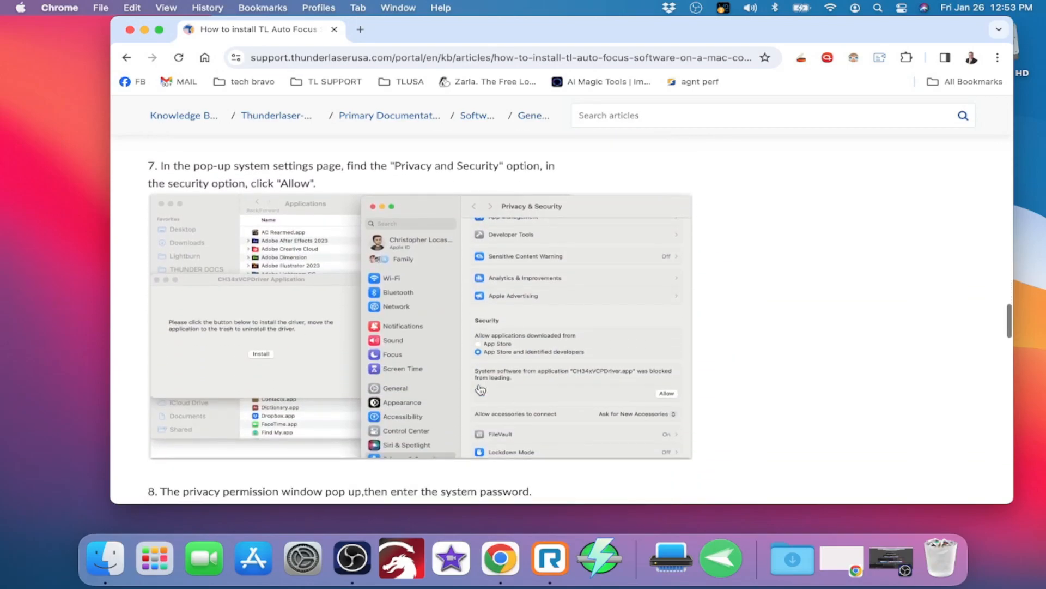
{"action": "scroll", "coordinate": [480, 388], "scroll_direction": "up", "scroll_amount": 20}
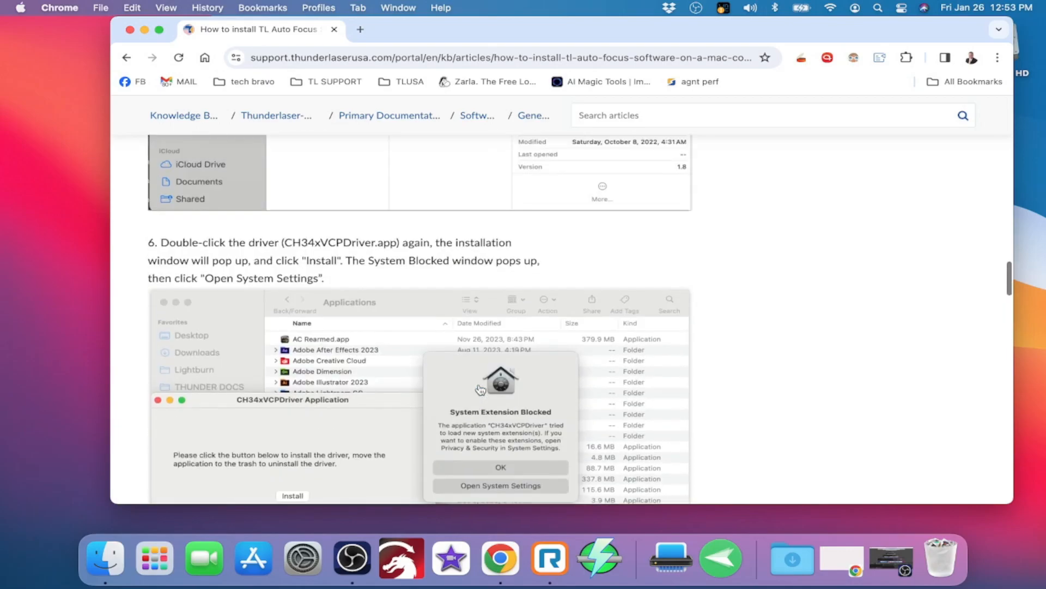
{"action": "scroll", "coordinate": [479, 388], "scroll_direction": "up", "scroll_amount": 20}
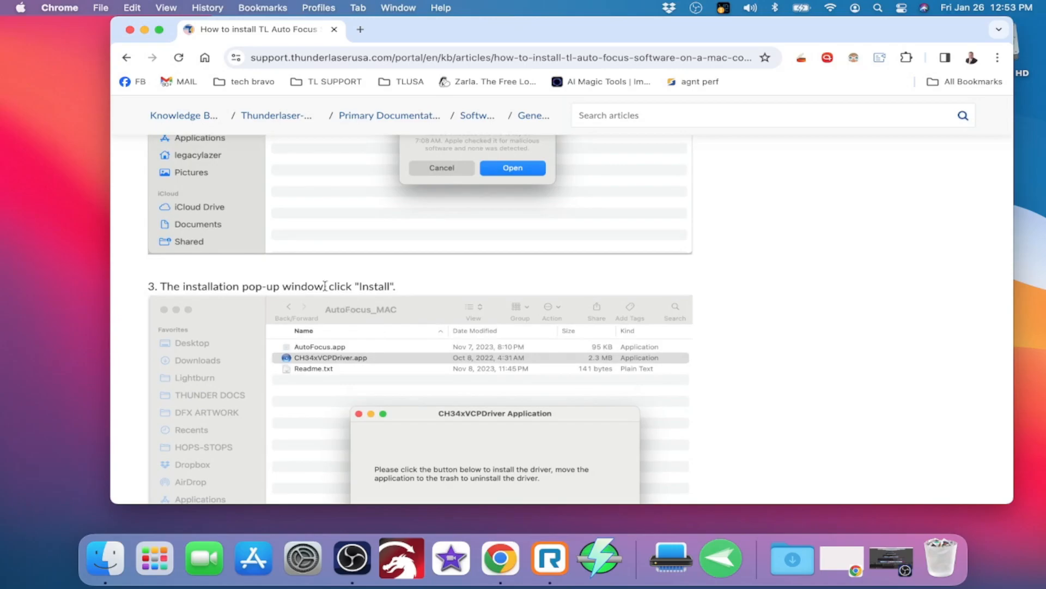
{"action": "scroll", "coordinate": [318, 288], "scroll_direction": "down", "scroll_amount": 10}
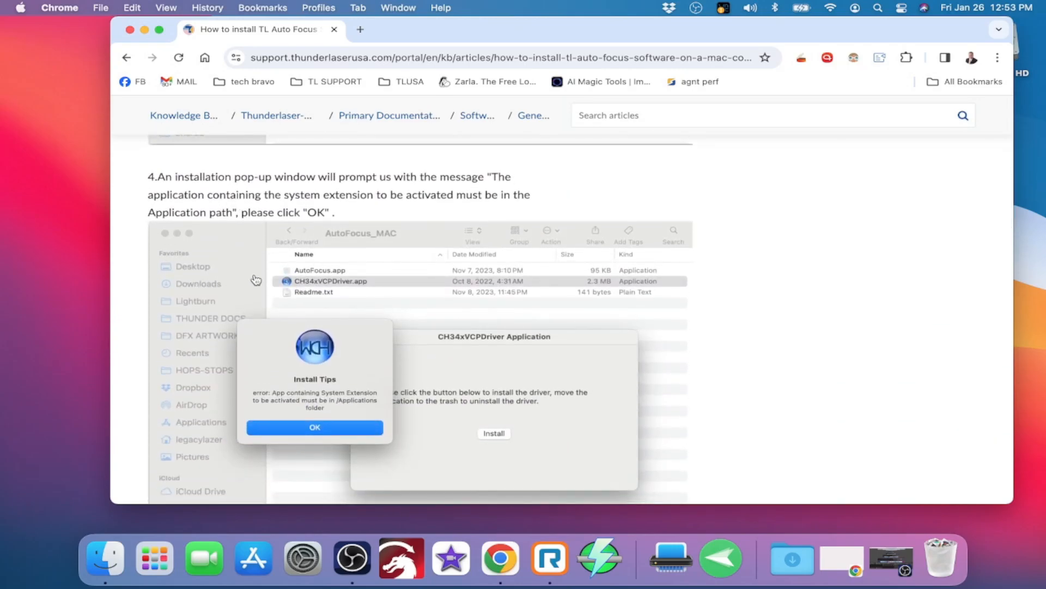
{"action": "scroll", "coordinate": [213, 228], "scroll_direction": "down", "scroll_amount": 5}
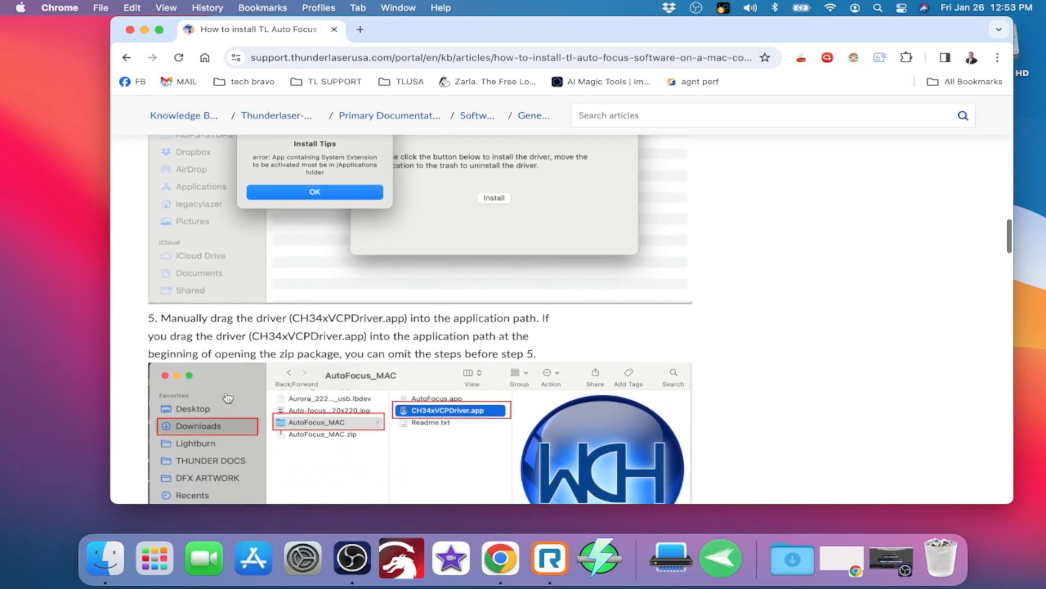
{"action": "scroll", "coordinate": [392, 340], "scroll_direction": "up", "scroll_amount": 15}
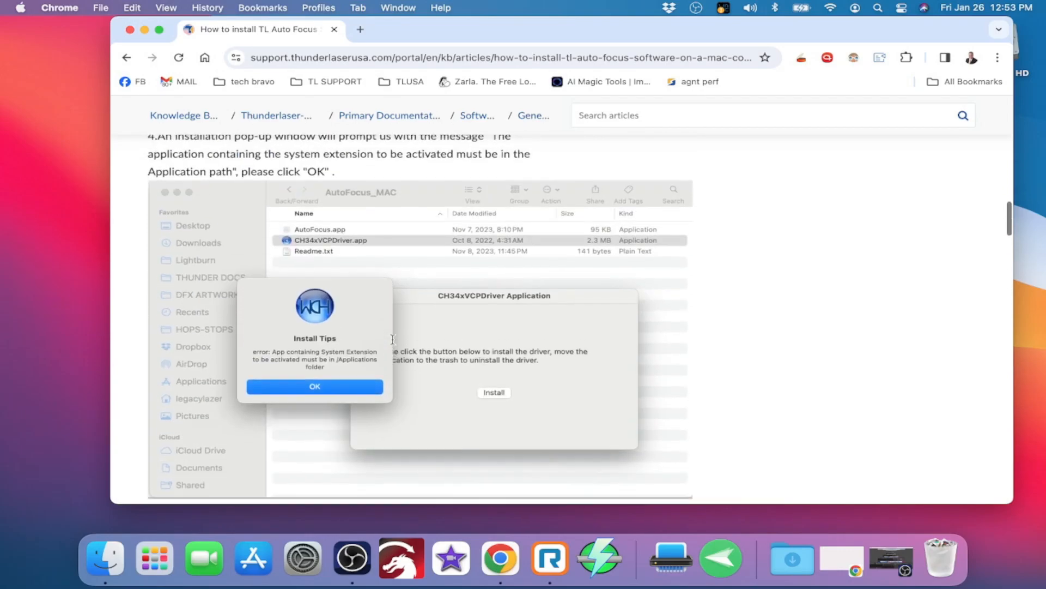
{"action": "scroll", "coordinate": [397, 335], "scroll_direction": "down", "scroll_amount": 1}
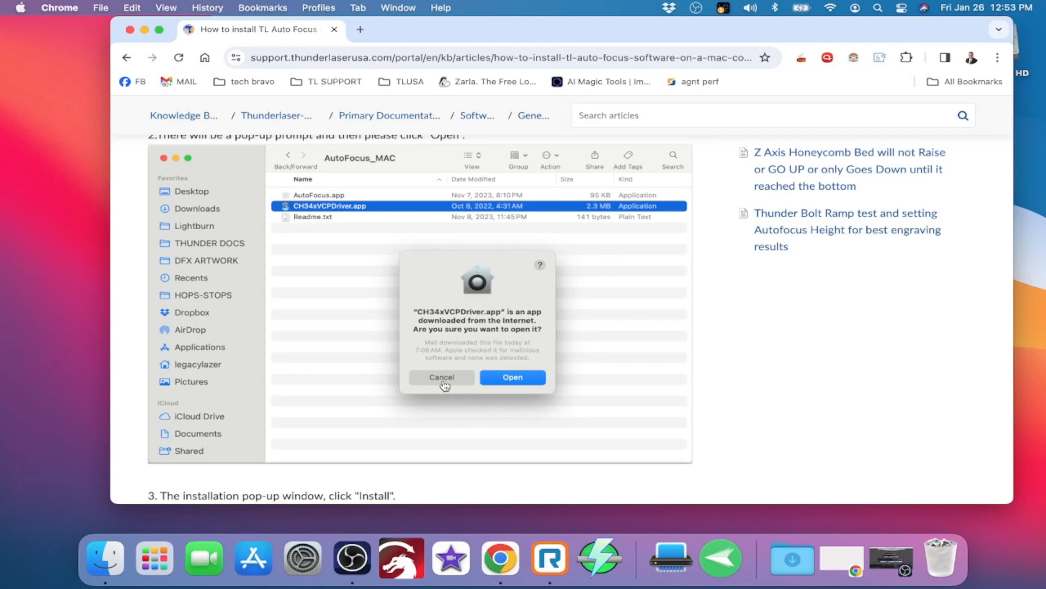
Download the AutoFocus_MAC.zip attachment at the end of the article and show it in the Downloads folder.
{"action": "scroll", "coordinate": [735, 327], "scroll_direction": "down", "scroll_amount": 20}
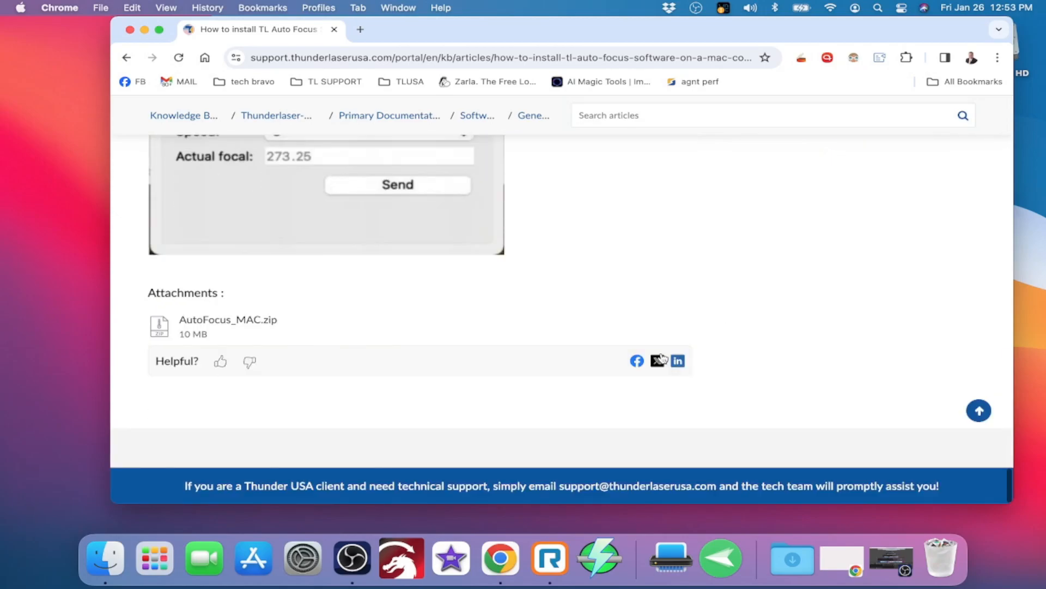
{"action": "mouse_move", "coordinate": [264, 327]}
{"action": "left_click", "coordinate": [297, 329]}
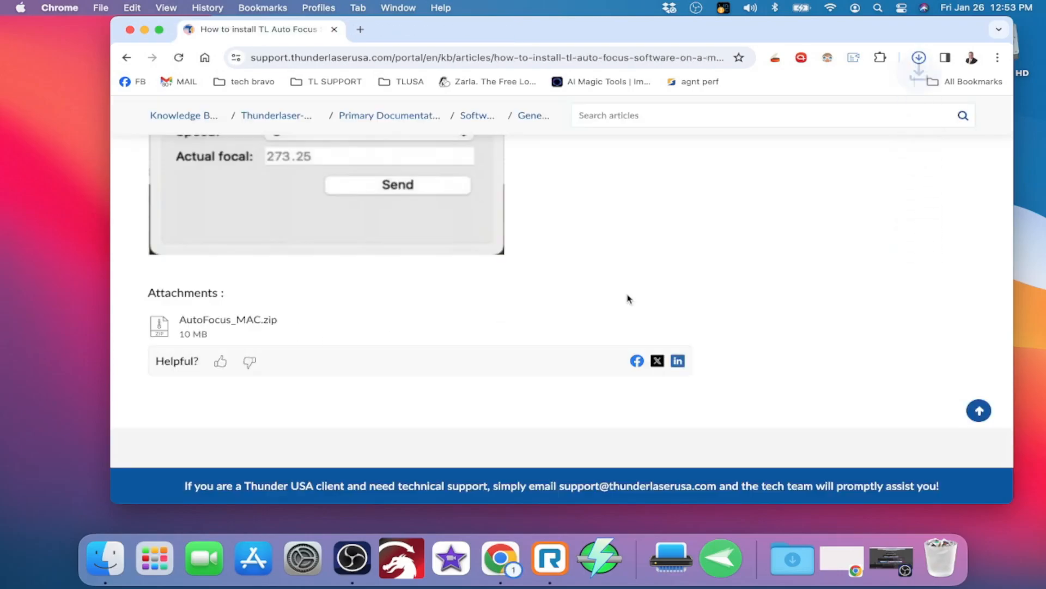
{"action": "left_click", "coordinate": [878, 86]}
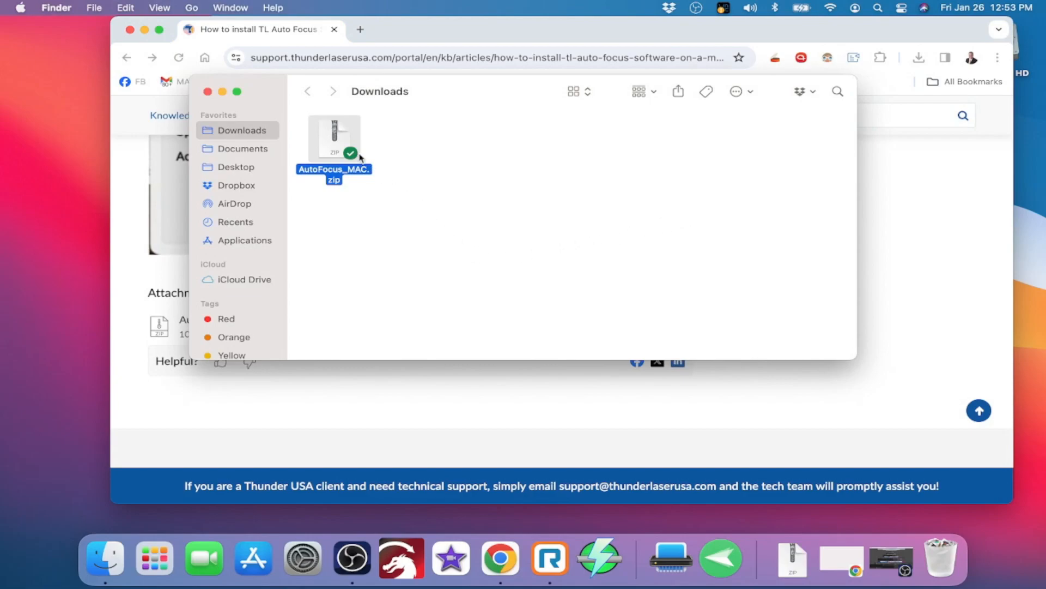
Extract AutoFocus_MAC.zip in Downloads and move the extracted AutoFocus_MAC folder clear of the archive.
{"action": "double_click", "coordinate": [340, 140]}
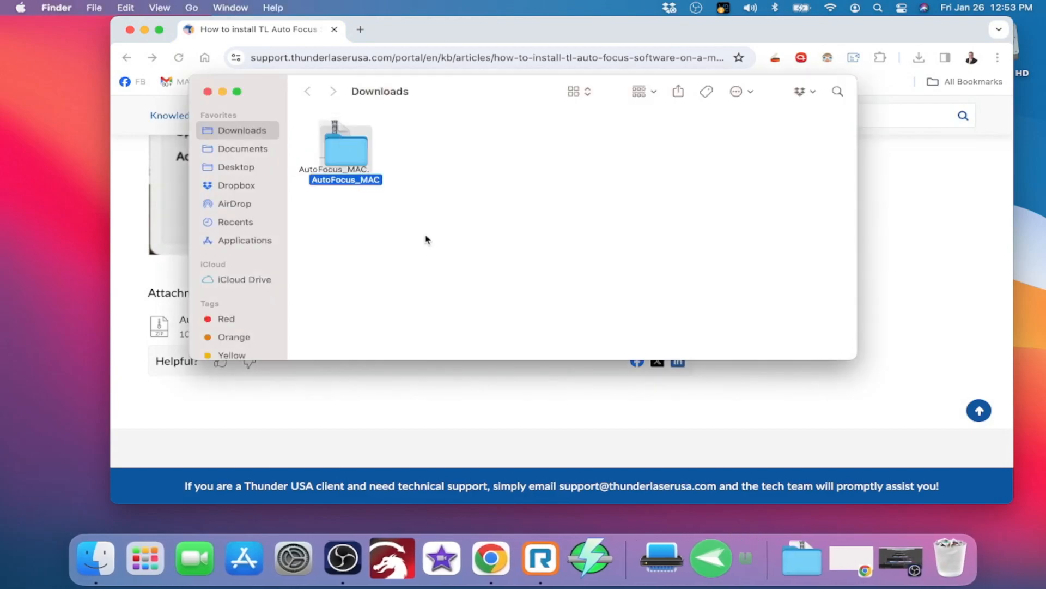
{"action": "left_click_drag", "start_coordinate": [359, 162], "coordinate": [507, 207]}
{"action": "left_click", "coordinate": [462, 274]}
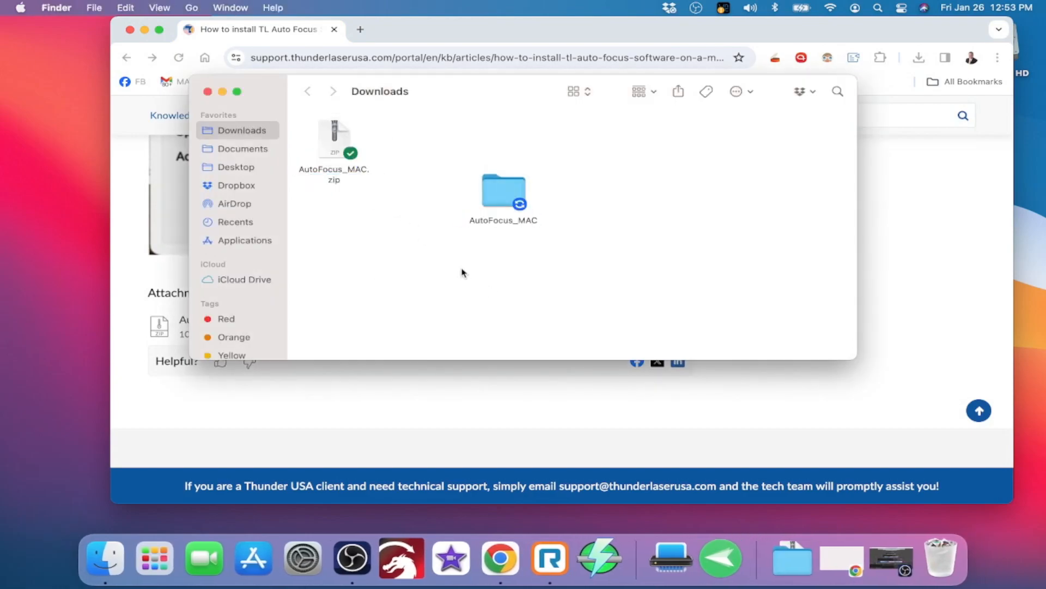
Move CH34xVCPDriver from the AutoFocus_MAC folder into Applications and show the Applications folder.
{"action": "double_click", "coordinate": [495, 183]}
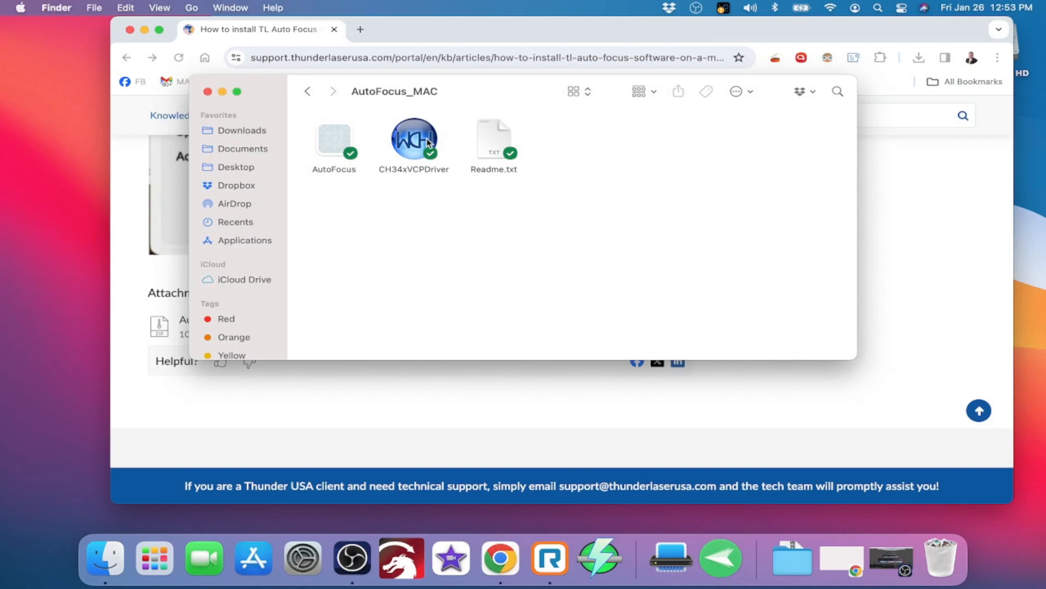
{"action": "left_click_drag", "start_coordinate": [414, 143], "coordinate": [238, 243]}
{"action": "left_click", "coordinate": [243, 242]}
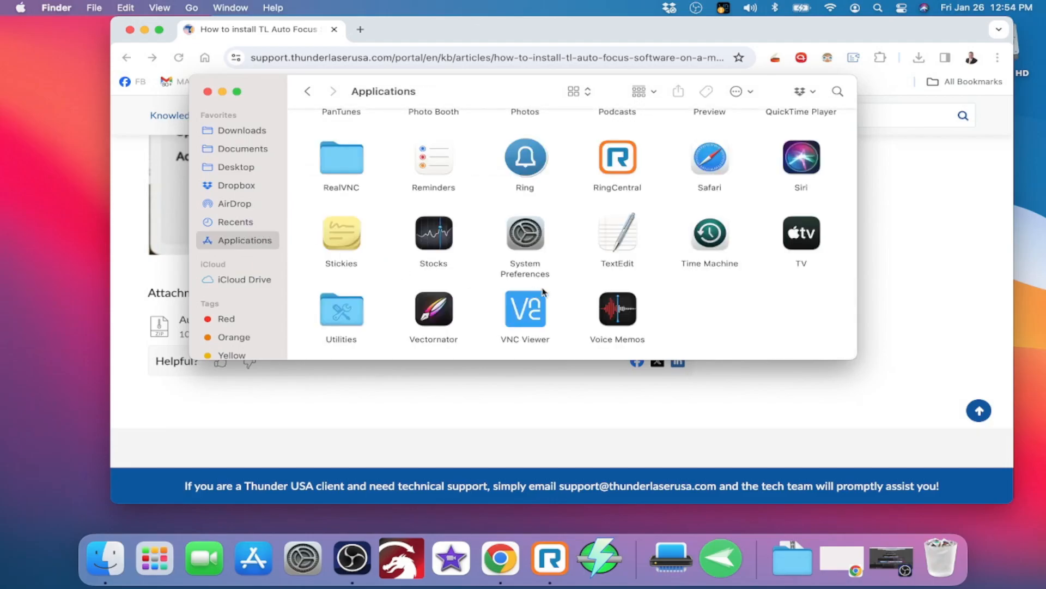
Open CH34xVCPDriver from the Applications folder and start the driver installation.
{"action": "scroll", "coordinate": [623, 282], "scroll_direction": "up", "scroll_amount": 5}
{"action": "scroll", "coordinate": [623, 282], "scroll_direction": "up", "scroll_amount": 6}
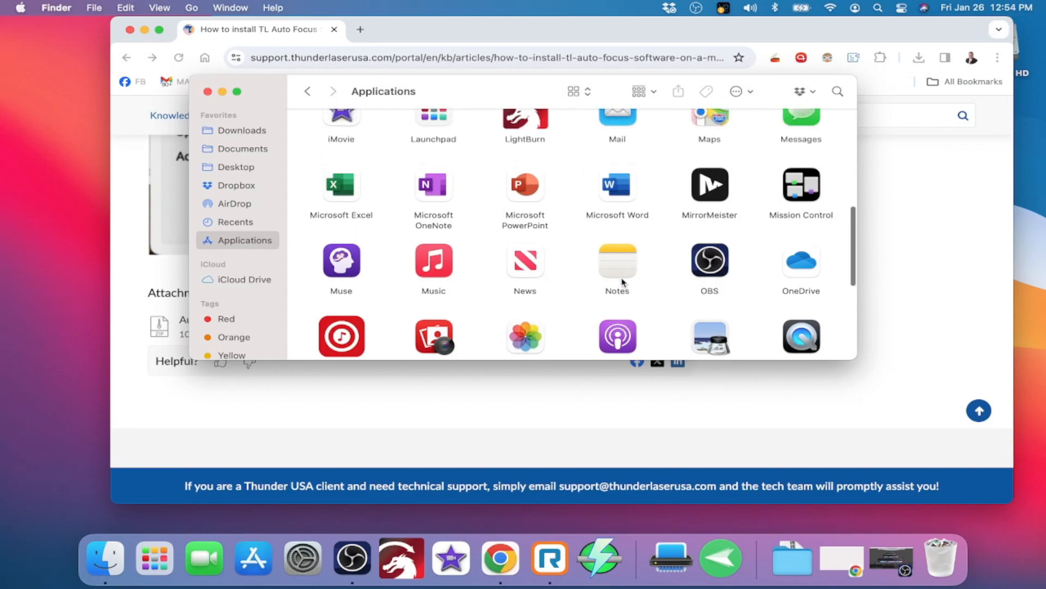
{"action": "scroll", "coordinate": [622, 221], "scroll_direction": "up", "scroll_amount": 5}
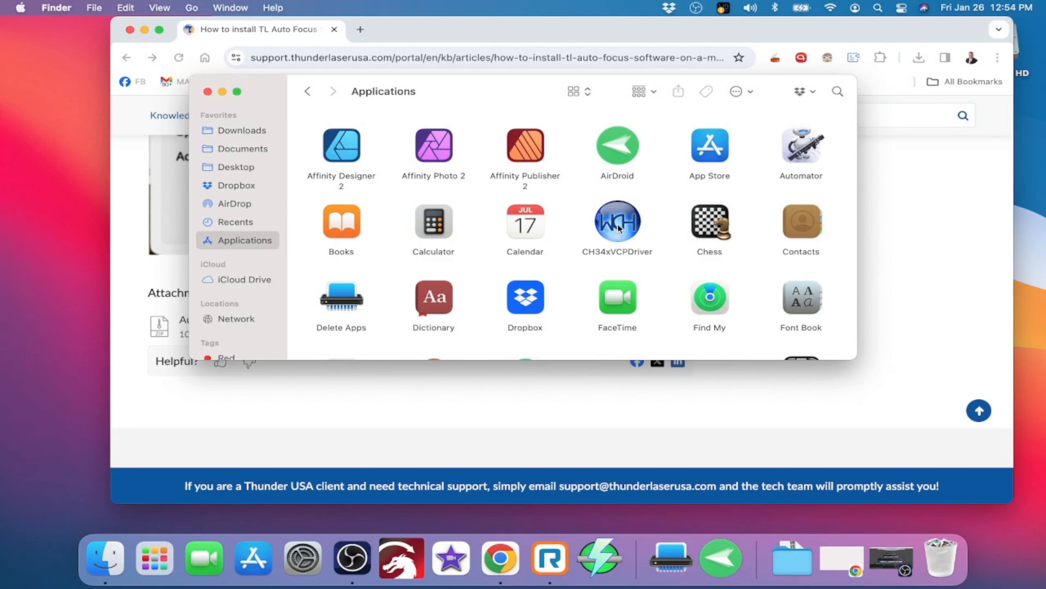
{"action": "right_click", "coordinate": [619, 228]}
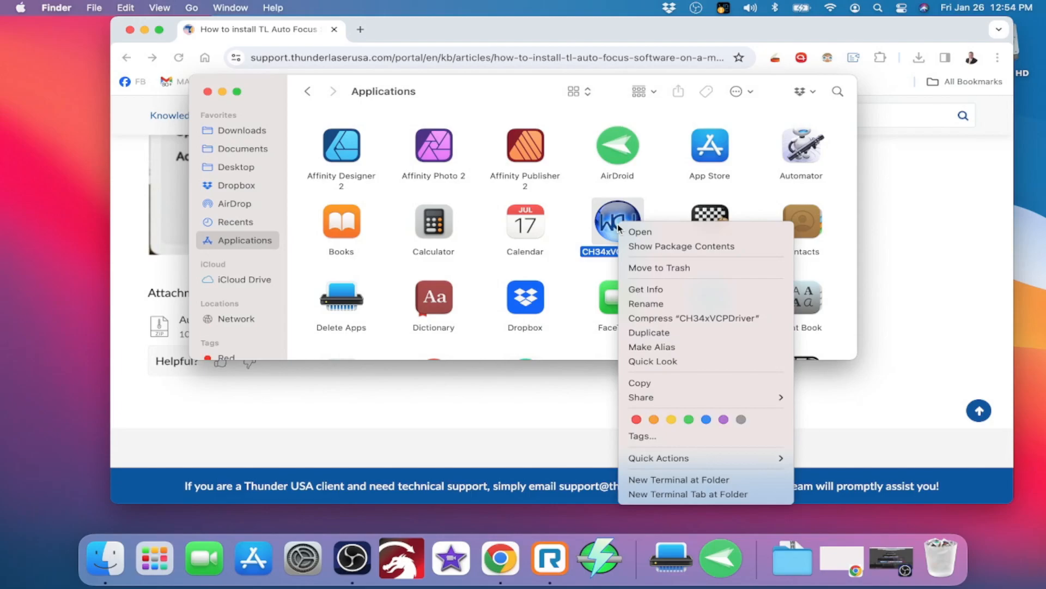
{"action": "left_click", "coordinate": [647, 232]}
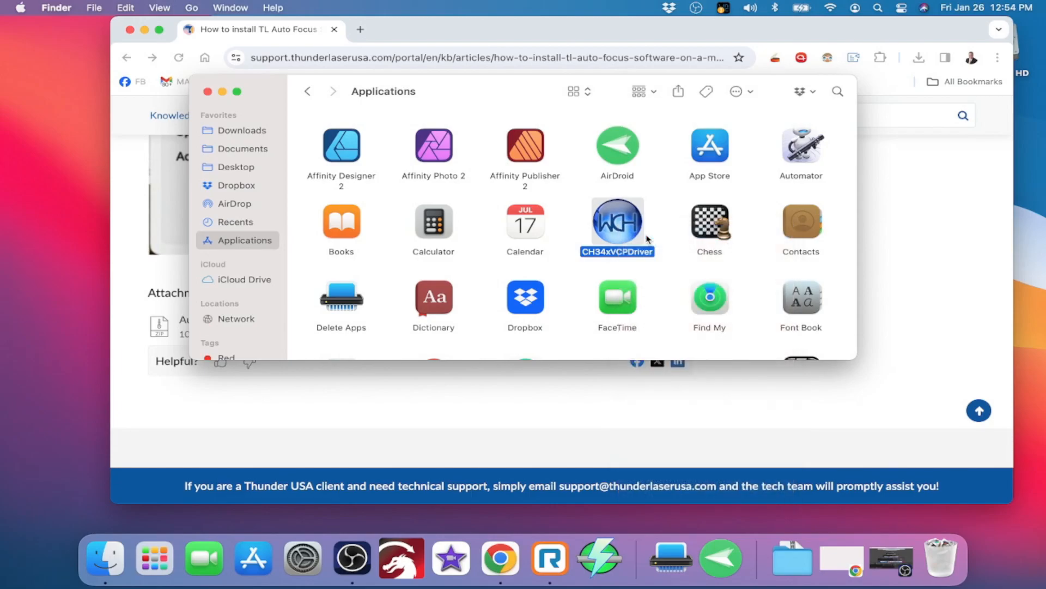
{"action": "left_click", "coordinate": [567, 257]}
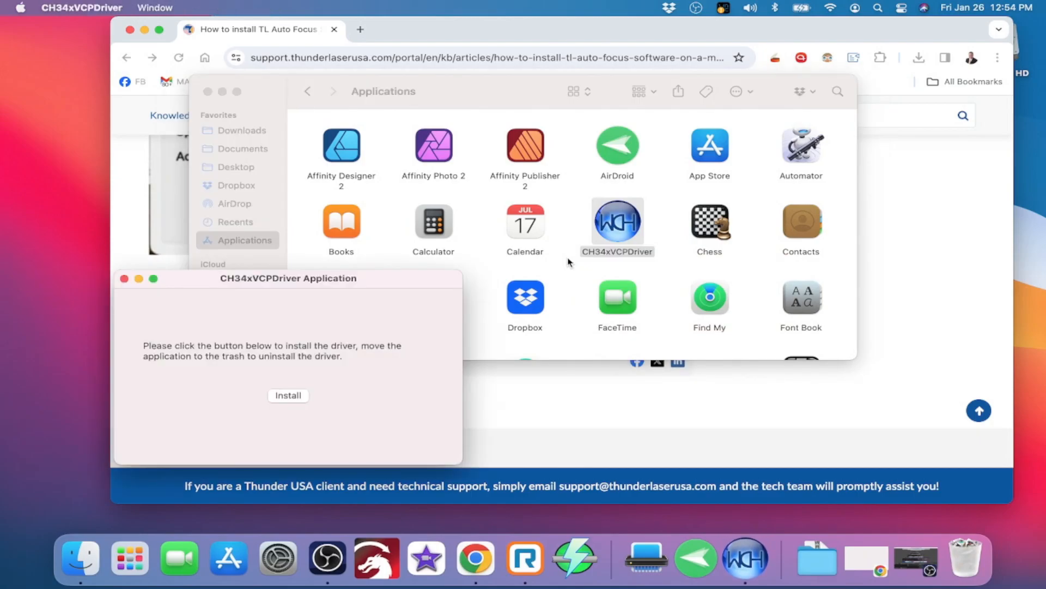
{"action": "left_click", "coordinate": [292, 396]}
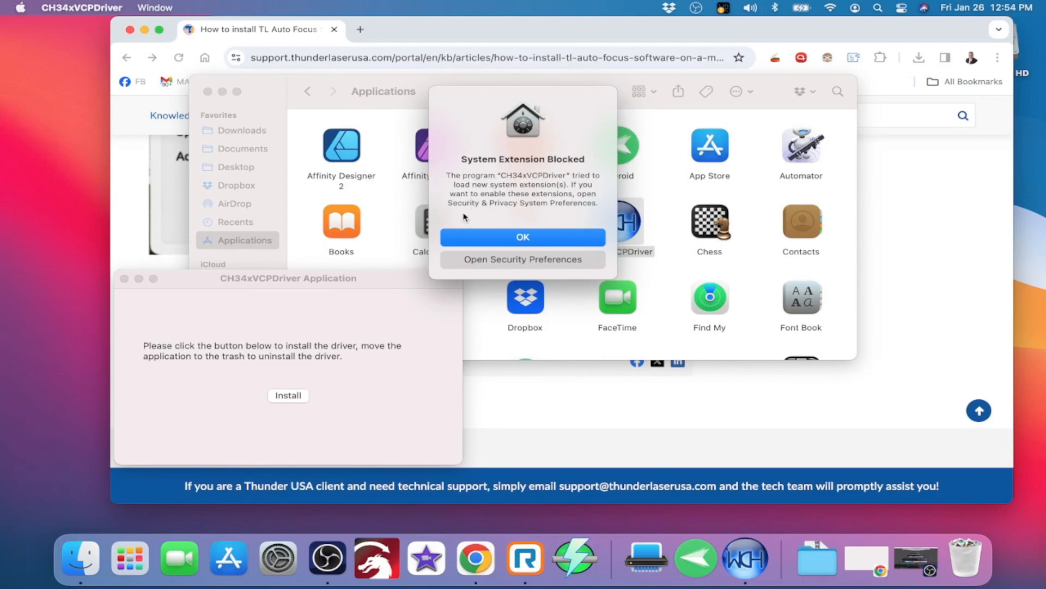
Open the Security preferences, unlock them with the account password and allow the blocked CH34xVCPDriver system software.
{"action": "left_click", "coordinate": [525, 260]}
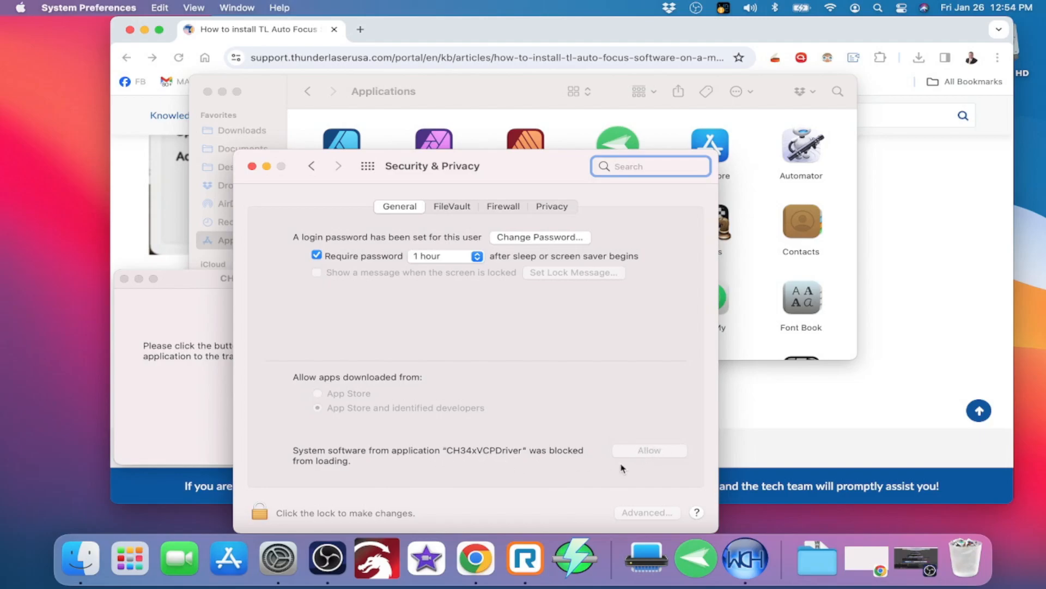
{"action": "left_click", "coordinate": [260, 514]}
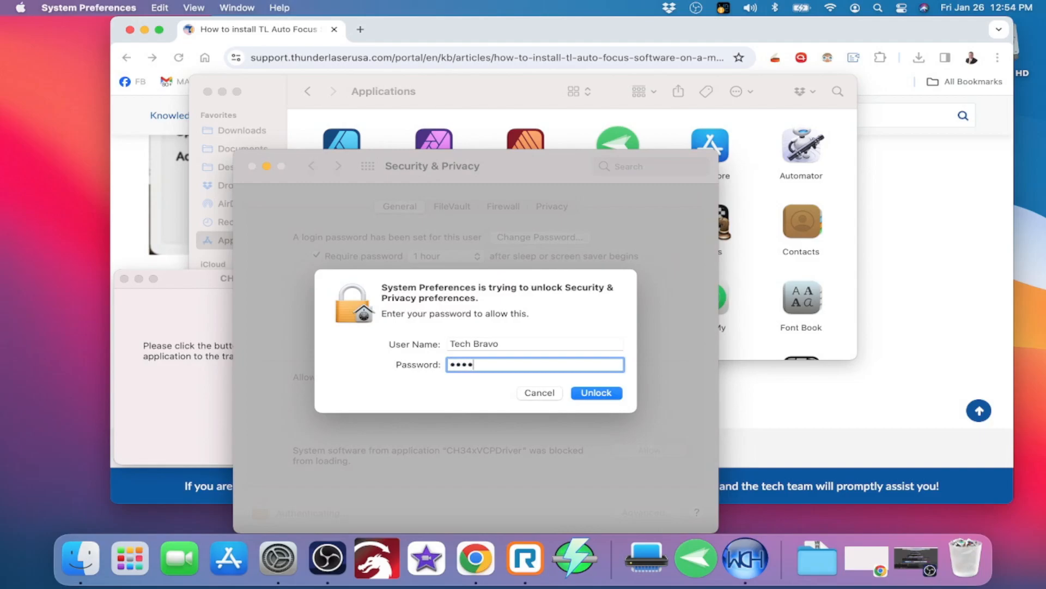
{"action": "key", "text": "Return"}
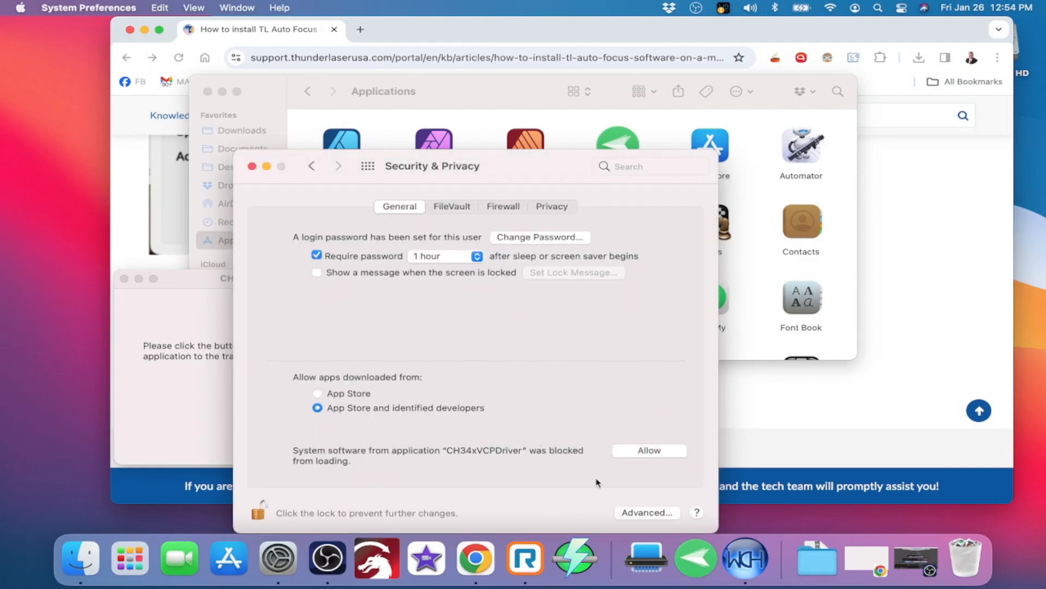
{"action": "left_click", "coordinate": [662, 452]}
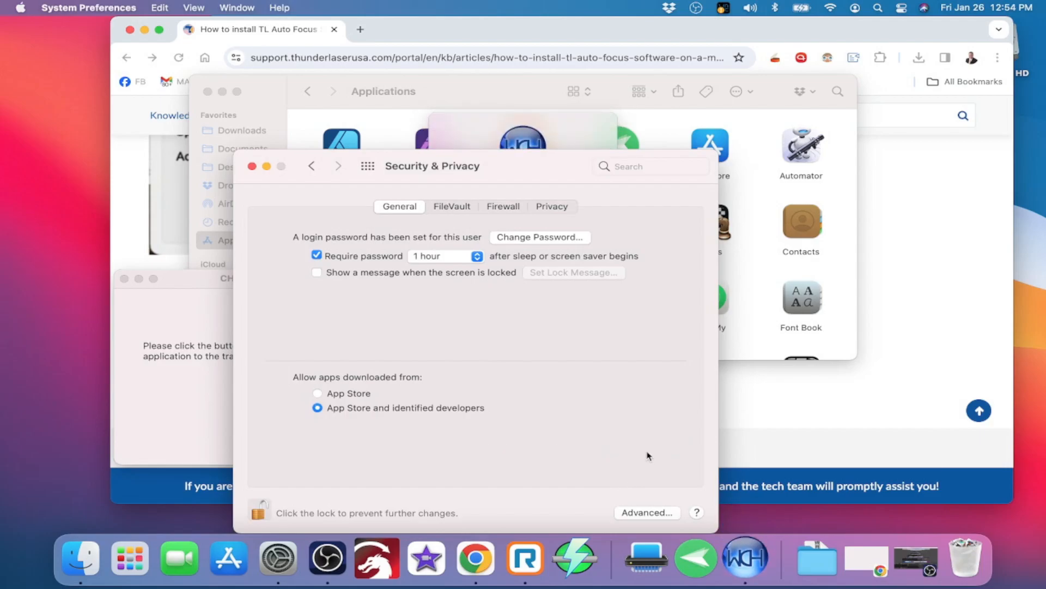
Close the Security & Privacy window, dismiss the Install Tips message and close the CH34xVCPDriver installer.
{"action": "left_click", "coordinate": [252, 166]}
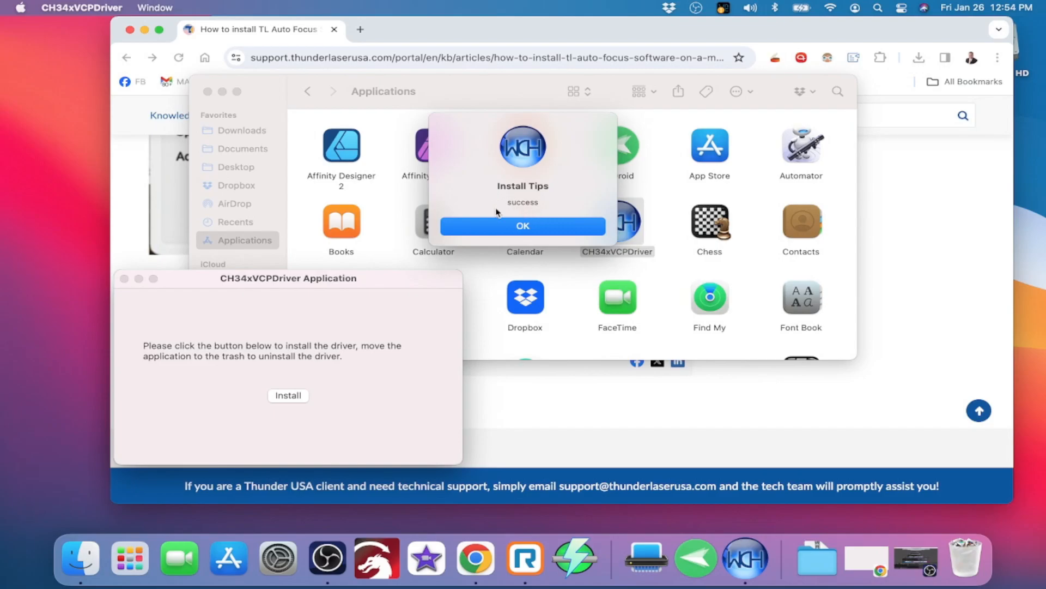
{"action": "left_click", "coordinate": [538, 226]}
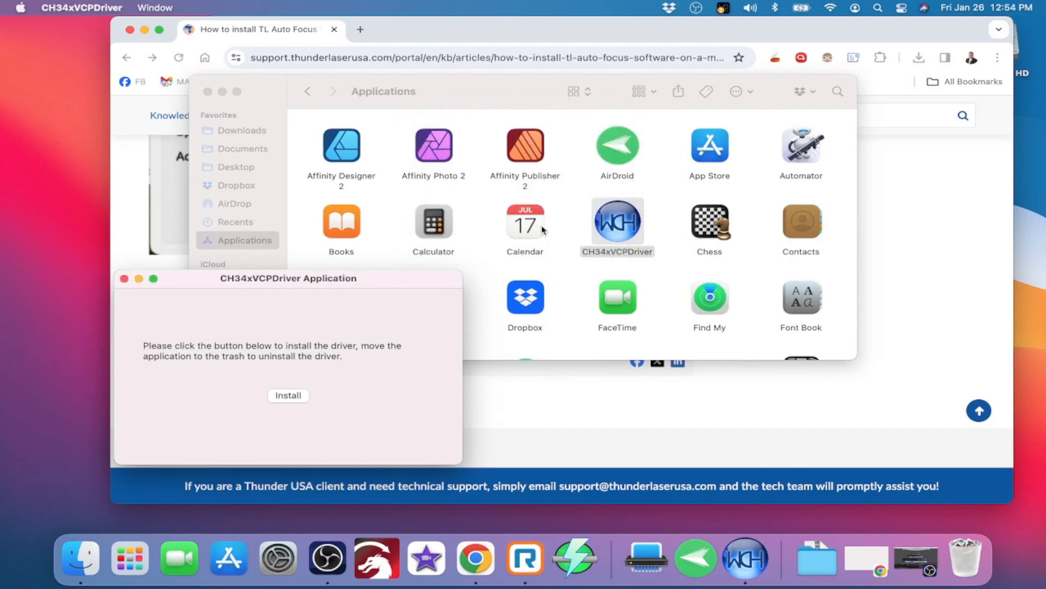
{"action": "left_click", "coordinate": [125, 279]}
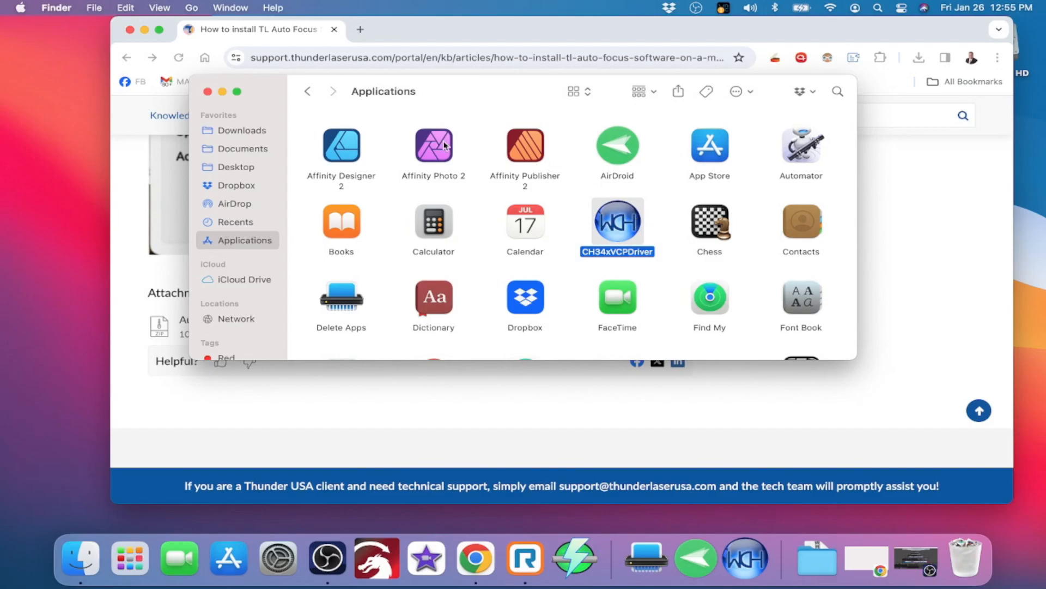
Move the AutoFocus app from the AutoFocus_MAC folder in Downloads into Applications.
{"action": "left_click", "coordinate": [243, 132]}
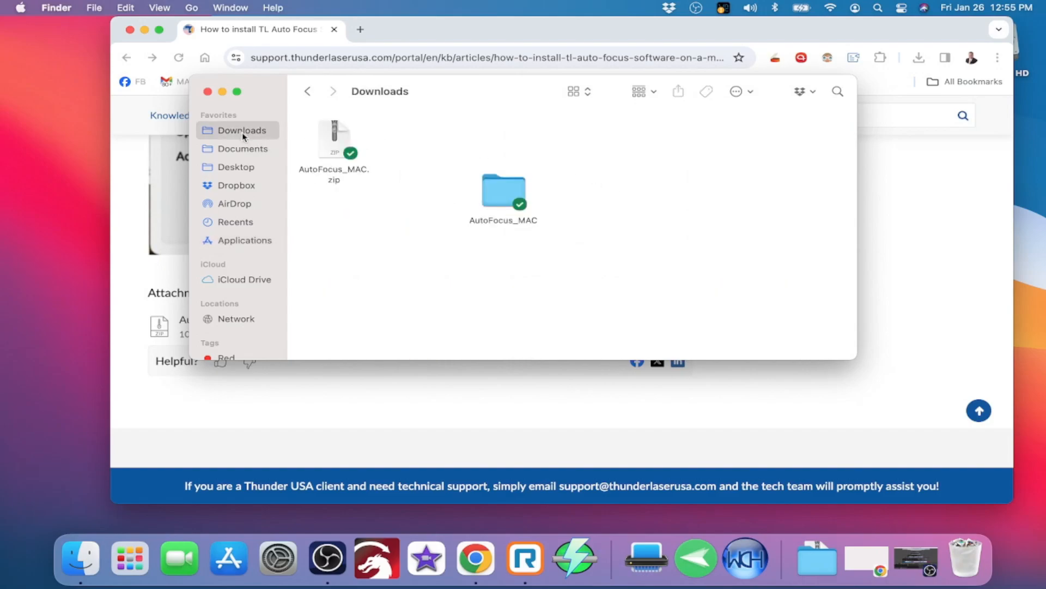
{"action": "double_click", "coordinate": [486, 188]}
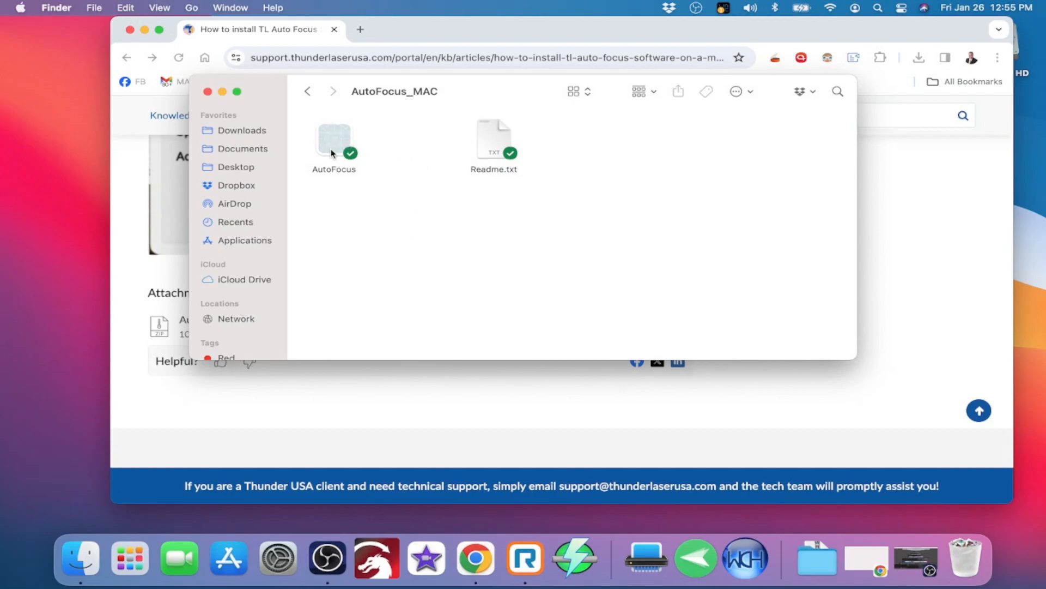
{"action": "left_click_drag", "start_coordinate": [331, 153], "coordinate": [250, 245]}
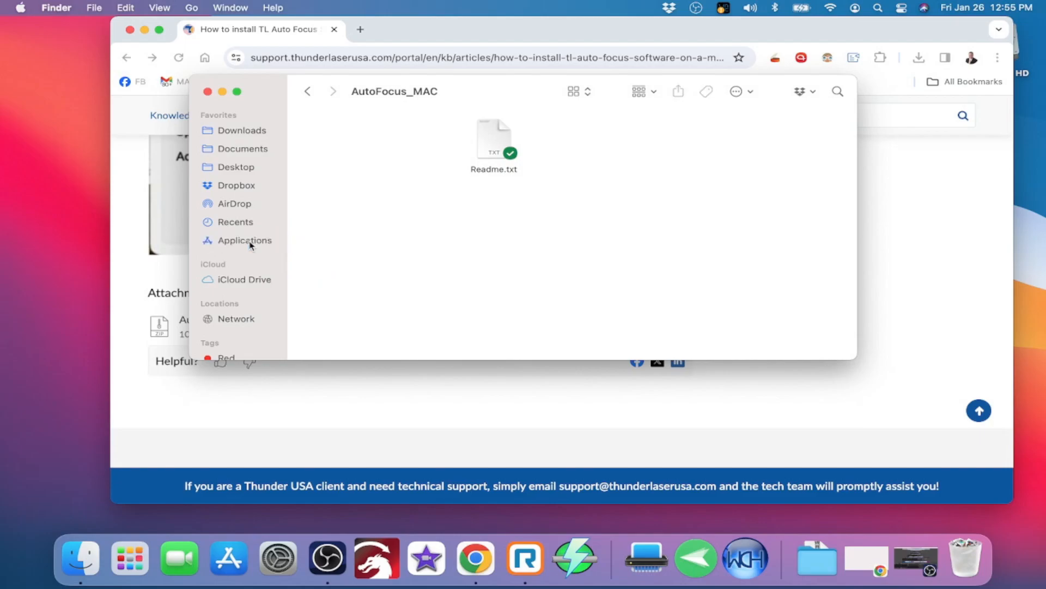
Try to open AutoFocus from the Applications folder, cancel the unverified-developer warning and close the Finder window.
{"action": "left_click", "coordinate": [222, 241]}
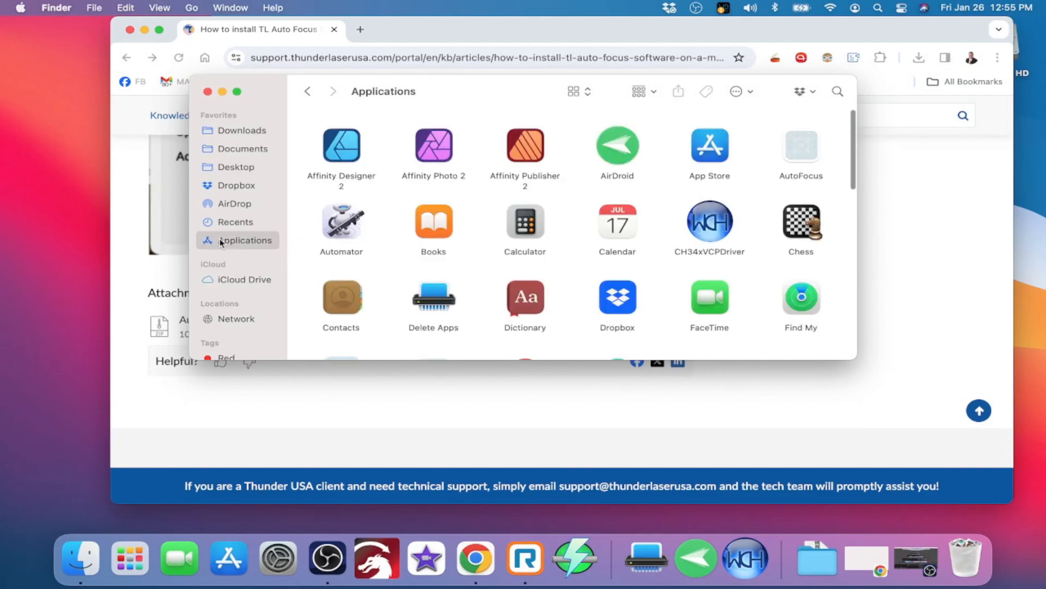
{"action": "right_click", "coordinate": [801, 153]}
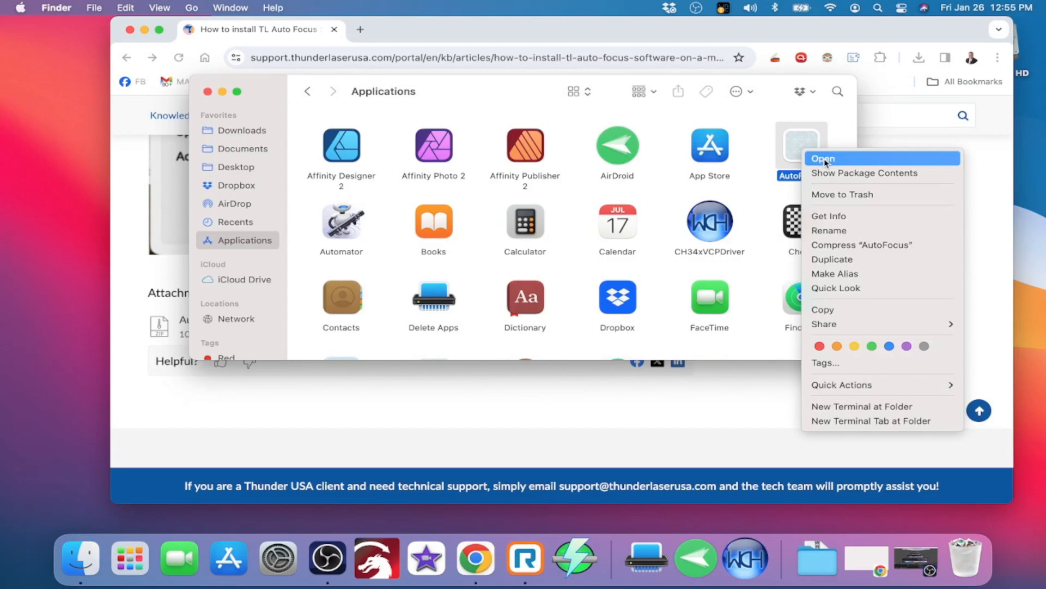
{"action": "left_click", "coordinate": [824, 159]}
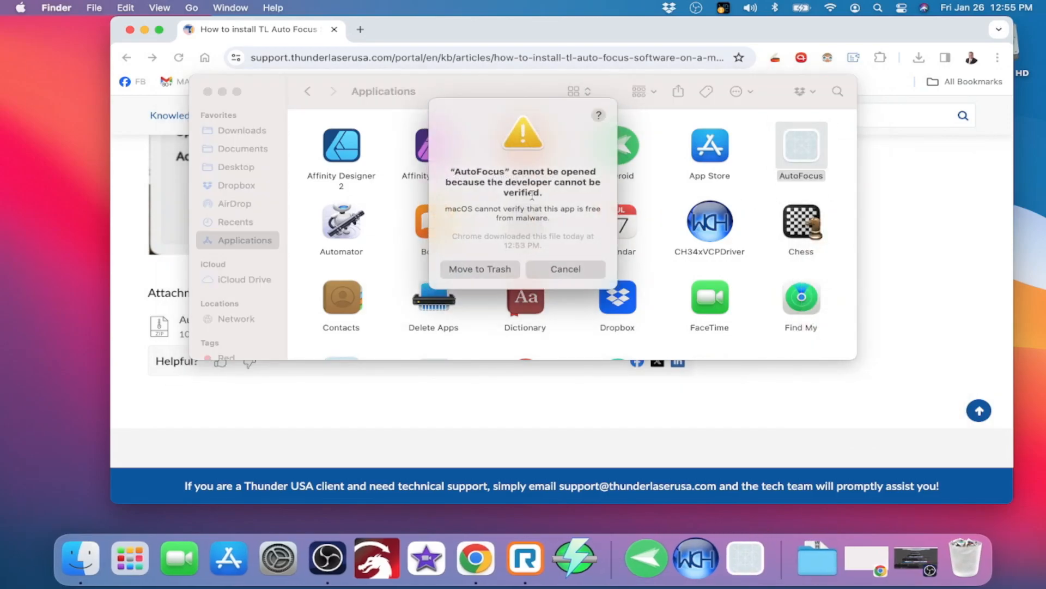
{"action": "left_click", "coordinate": [563, 269]}
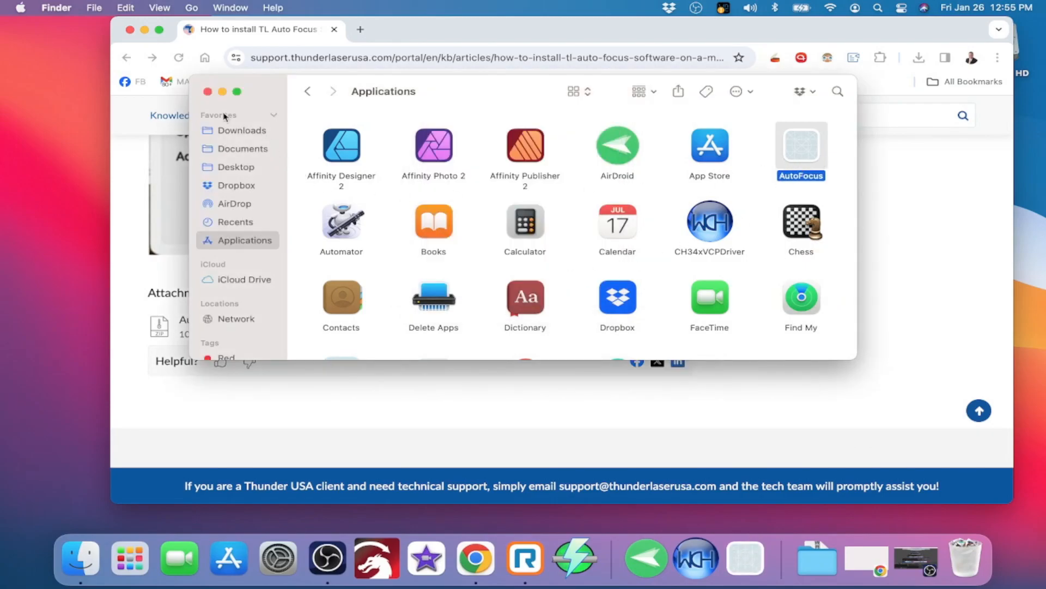
{"action": "left_click", "coordinate": [208, 91]}
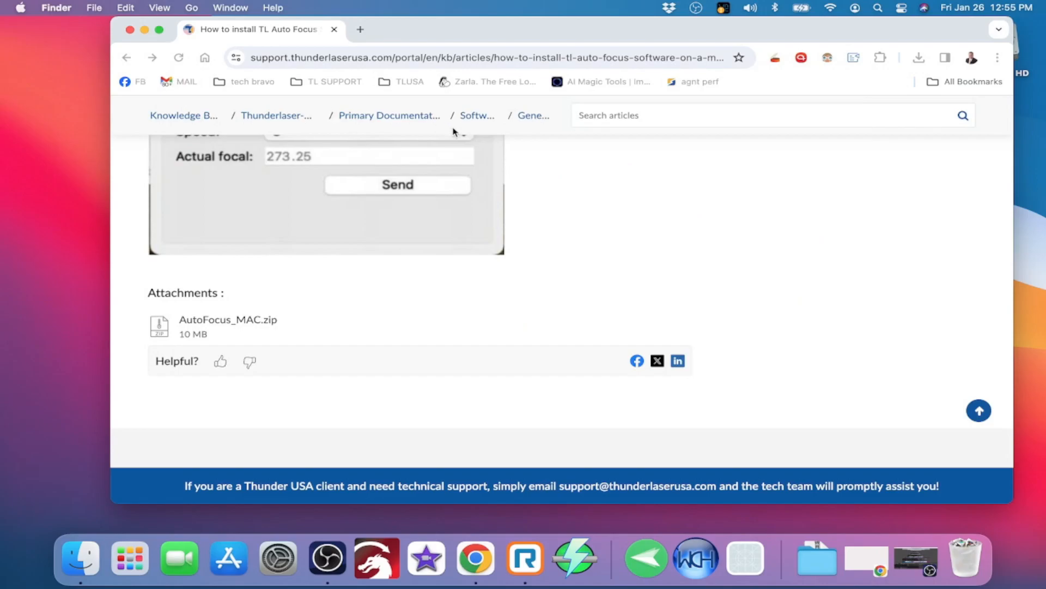
Open a new Finder window and show the Applications folder.
{"action": "right_click", "coordinate": [79, 569]}
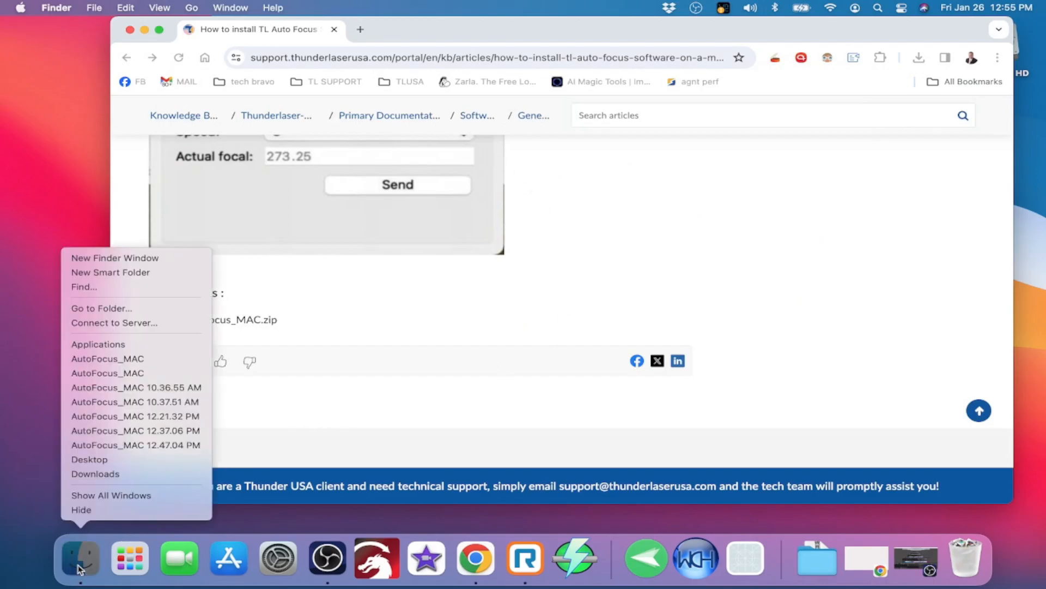
{"action": "left_click", "coordinate": [87, 556]}
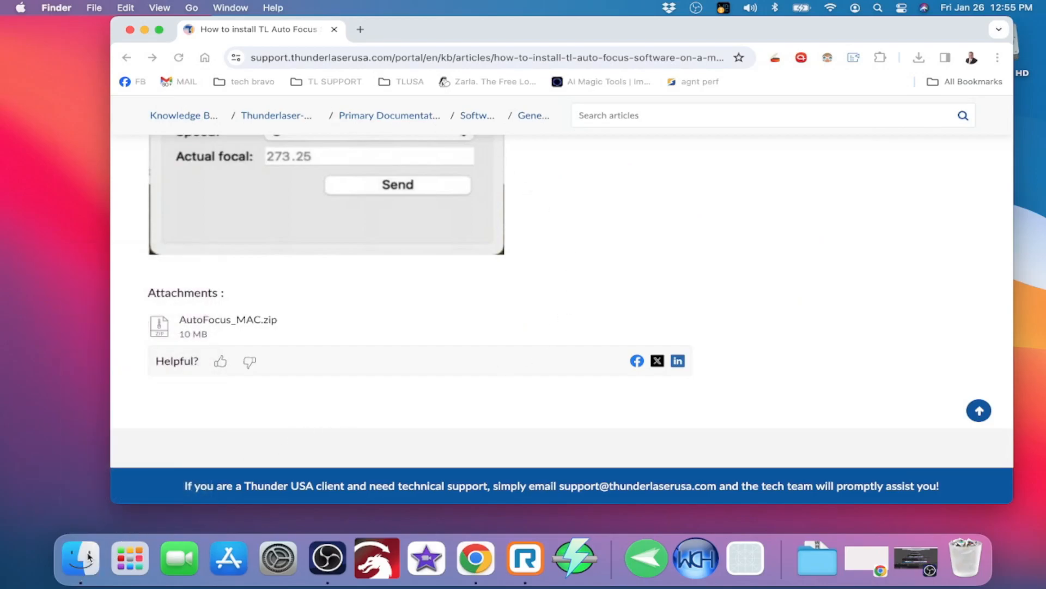
{"action": "right_click", "coordinate": [95, 562]}
{"action": "left_click", "coordinate": [136, 257]}
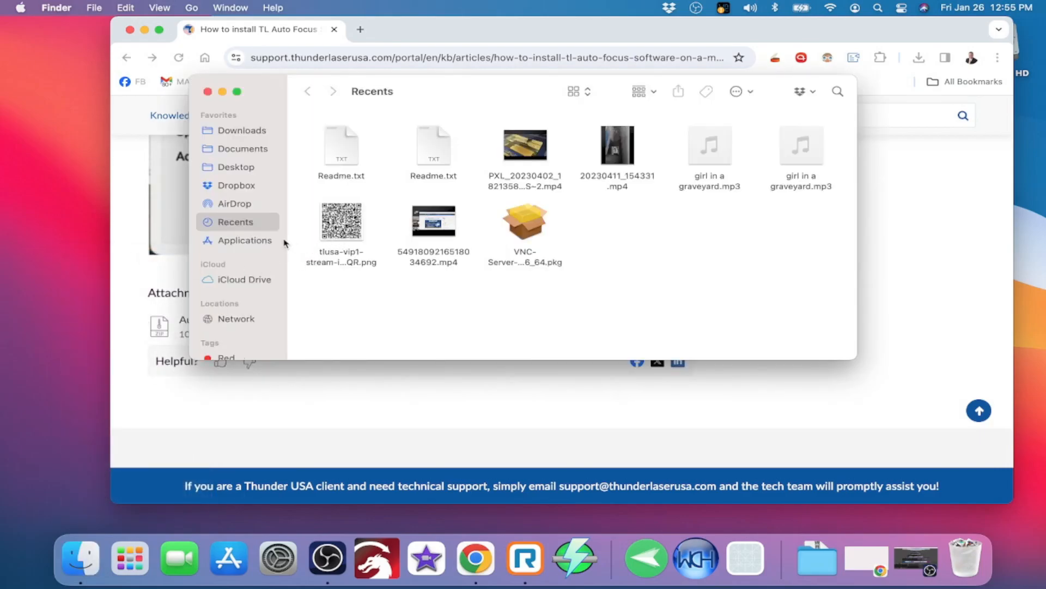
{"action": "right_click", "coordinate": [238, 242]}
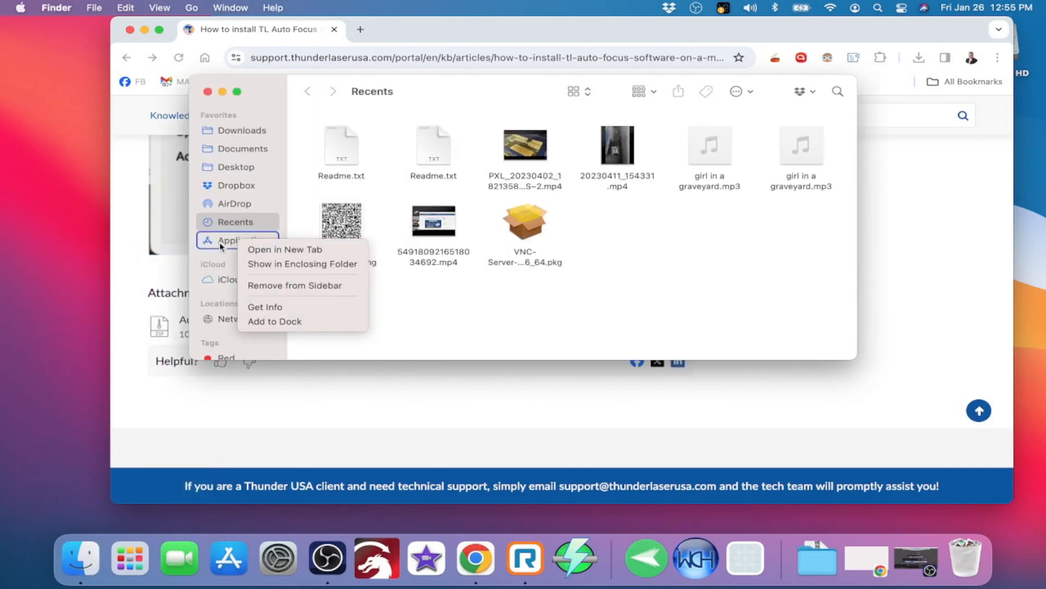
{"action": "right_click", "coordinate": [221, 243]}
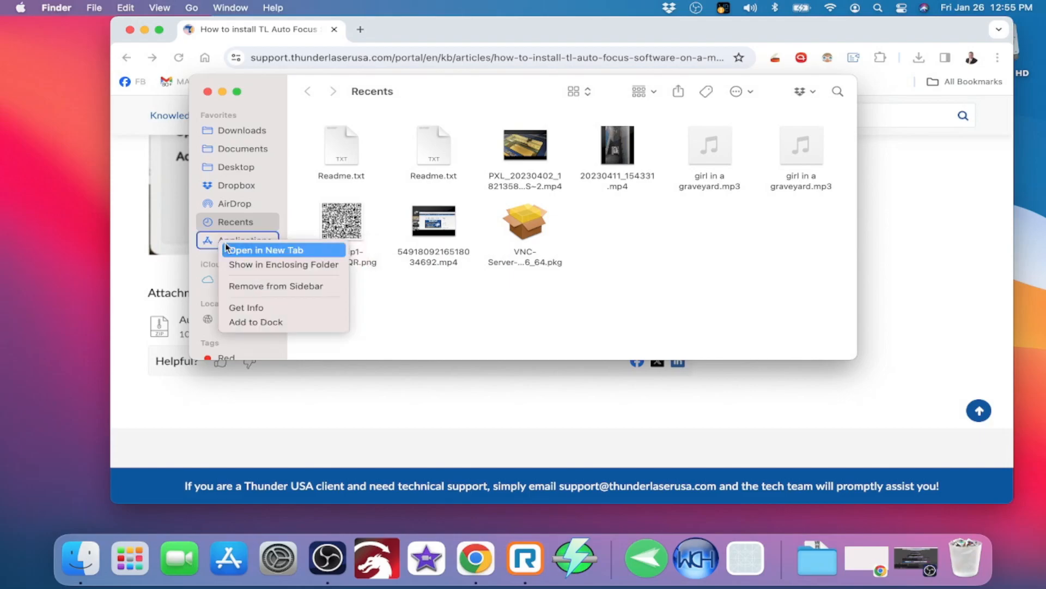
{"action": "left_click", "coordinate": [316, 347]}
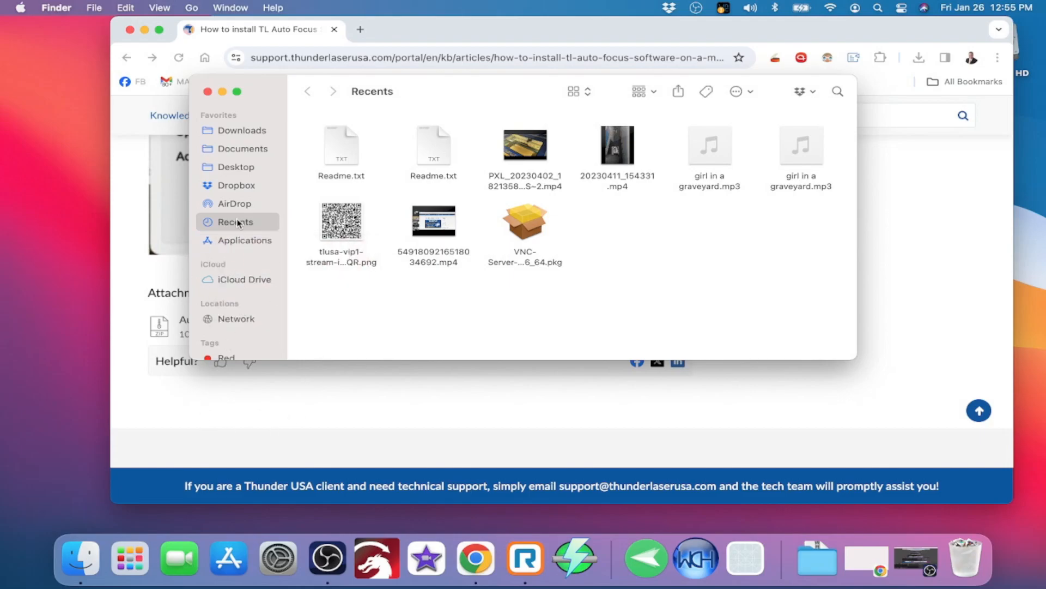
{"action": "left_click", "coordinate": [229, 242]}
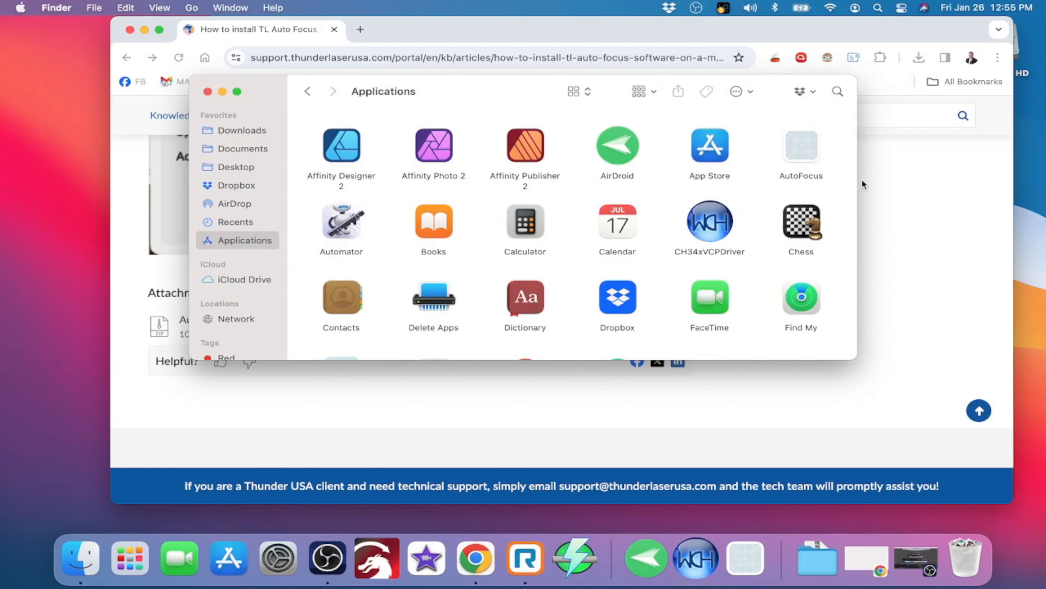
Open the AutoFocus app again and approve opening it despite the unverified developer.
{"action": "right_click", "coordinate": [806, 146]}
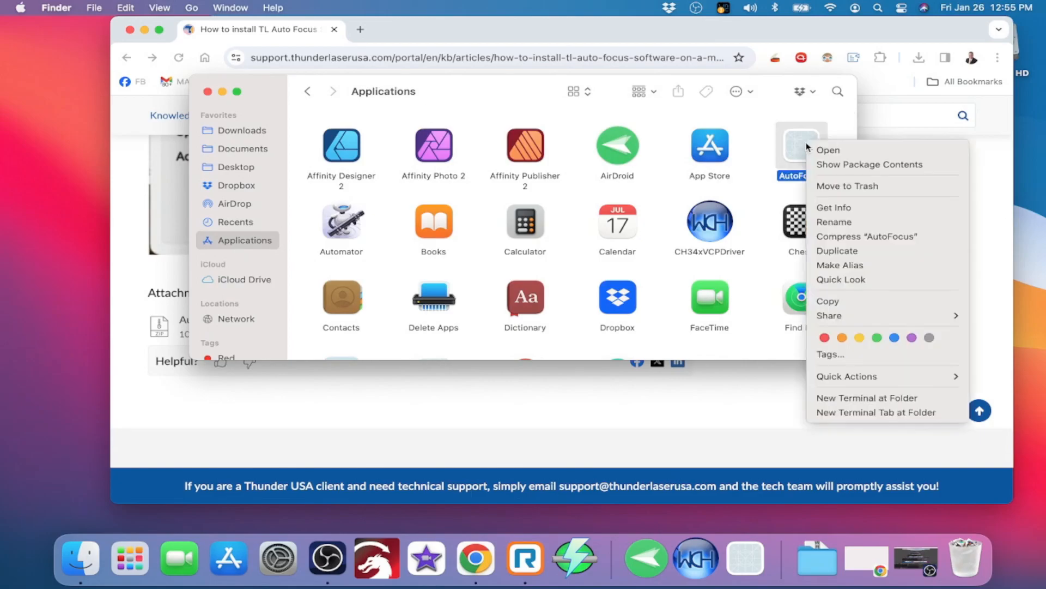
{"action": "left_click", "coordinate": [848, 149]}
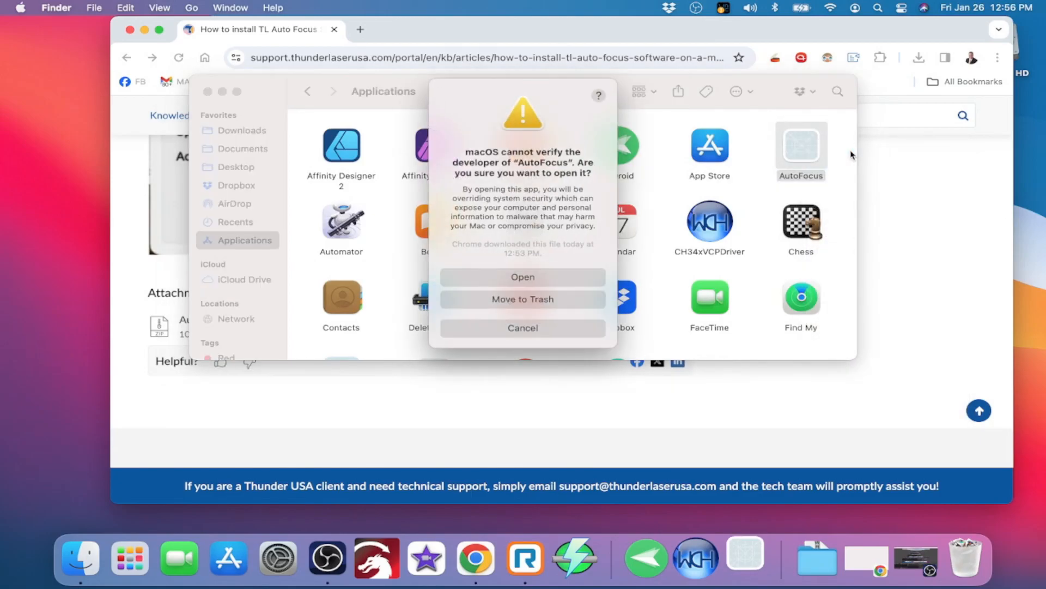
{"action": "left_click", "coordinate": [538, 280]}
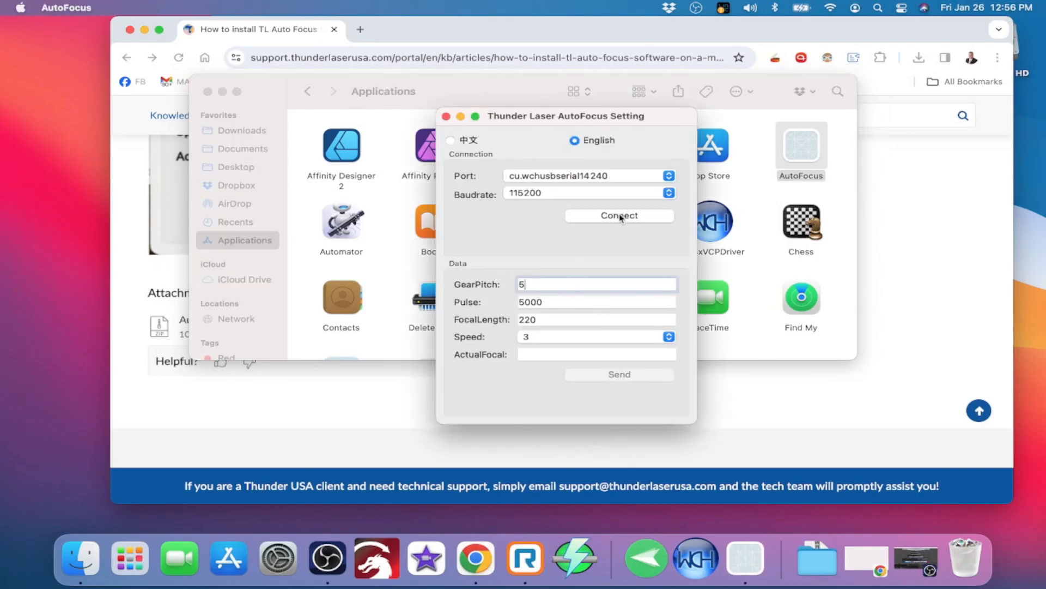
Connect through port cu.usbserial-14240, then disconnect and close the Thunder Laser AutoFocus Setting window.
{"action": "left_click", "coordinate": [669, 176]}
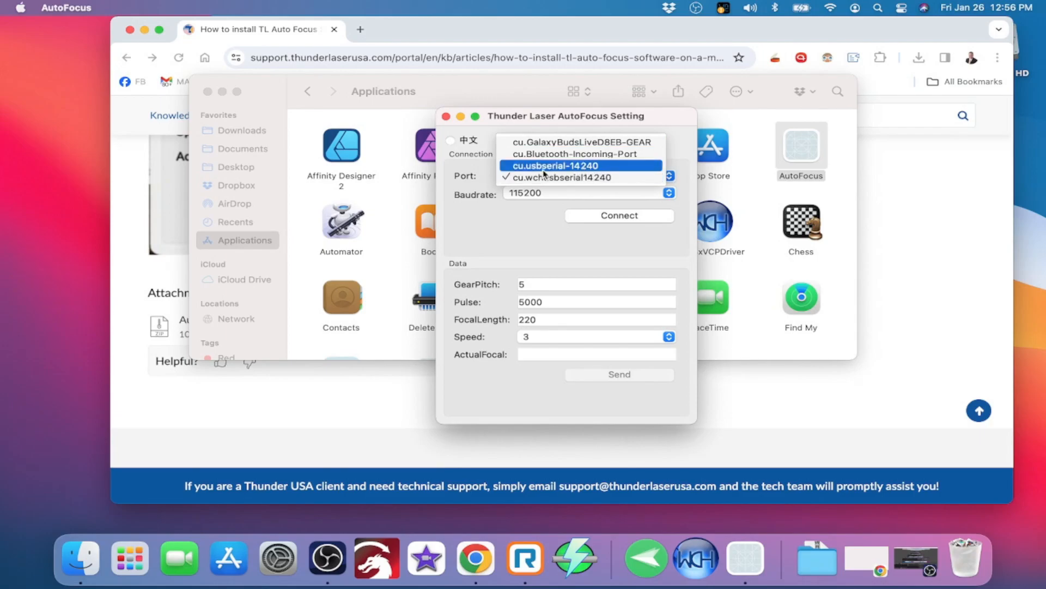
{"action": "left_click", "coordinate": [608, 169]}
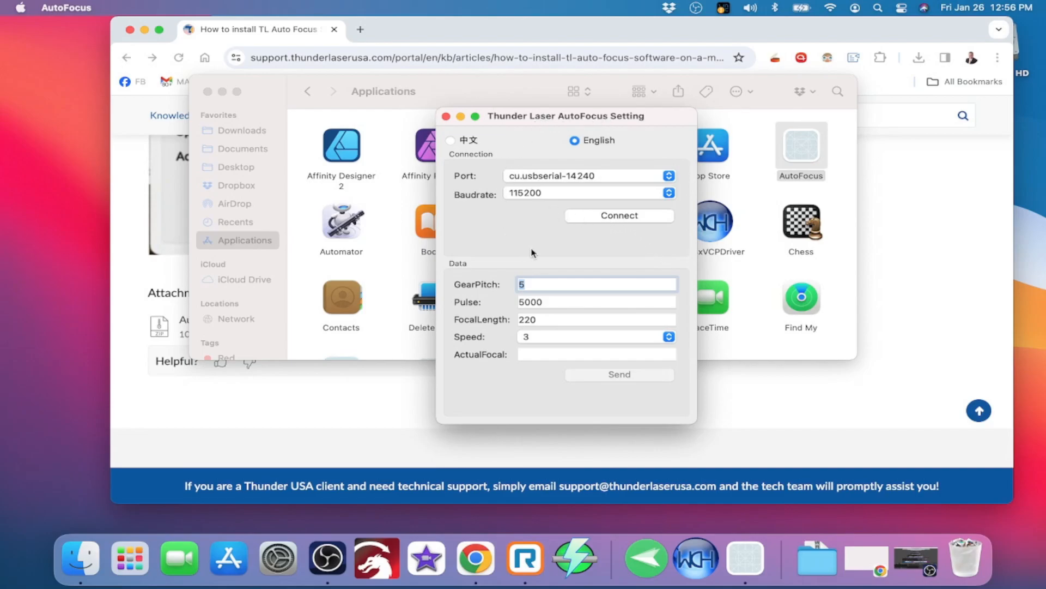
{"action": "left_click", "coordinate": [614, 221]}
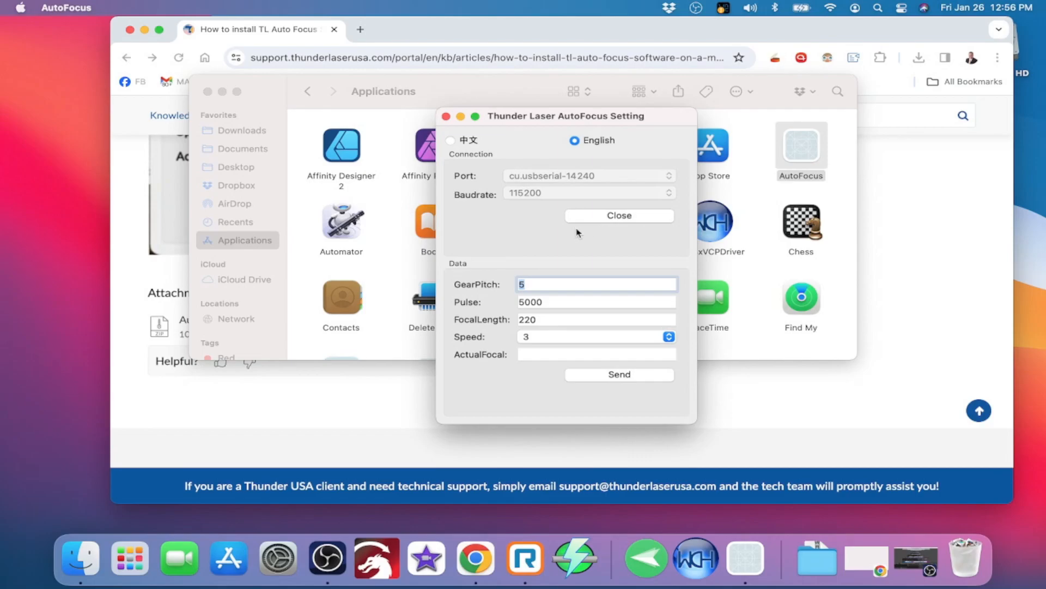
{"action": "left_click", "coordinate": [603, 218]}
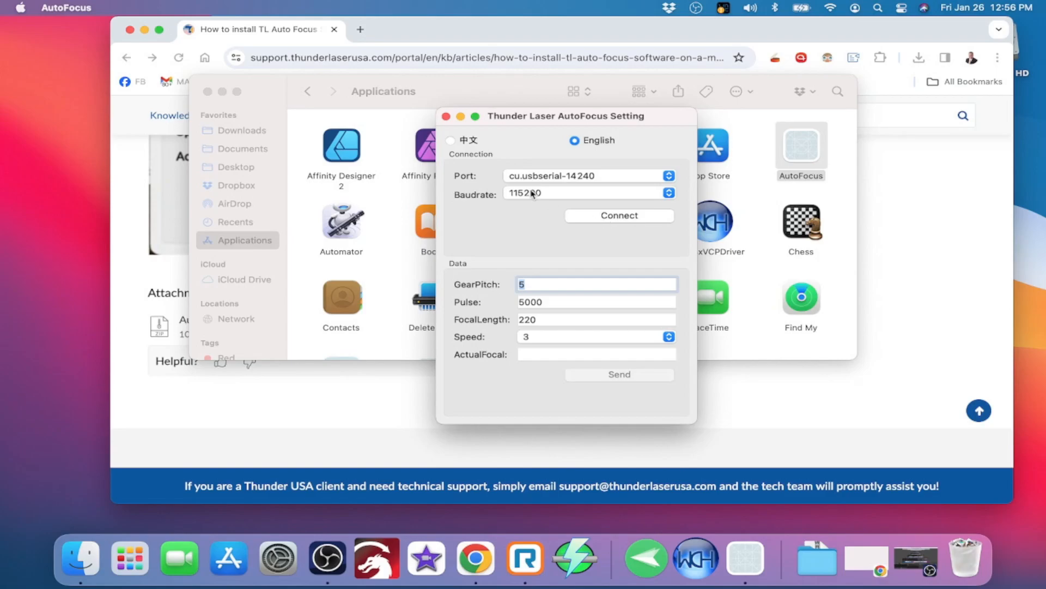
{"action": "left_click", "coordinate": [447, 117]}
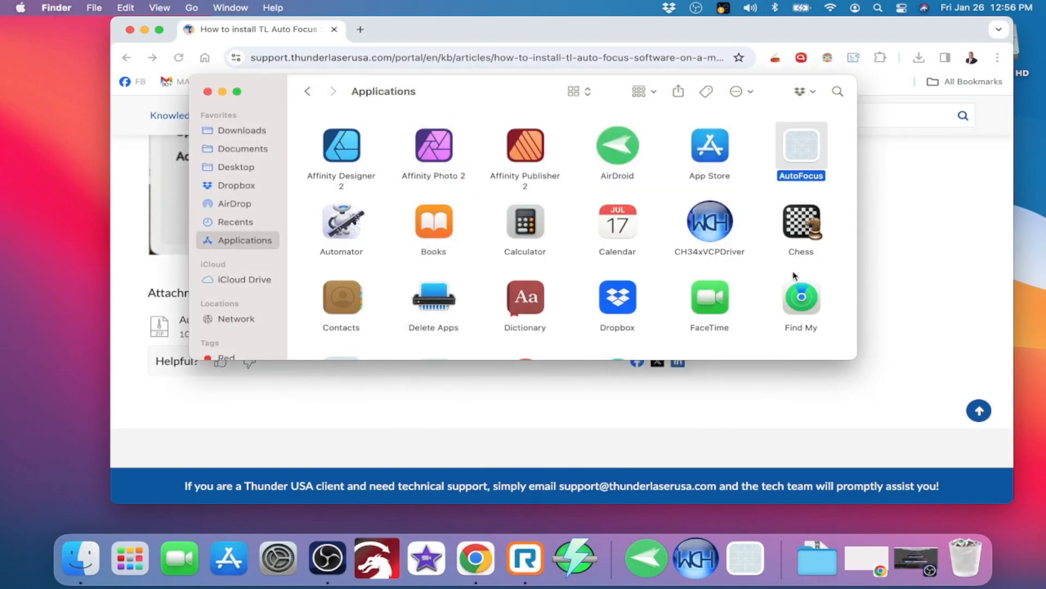
Reopen AutoFocus from Applications and connect through port cu.wchusbserial14240 at a baud rate of 115200.
{"action": "double_click", "coordinate": [800, 151]}
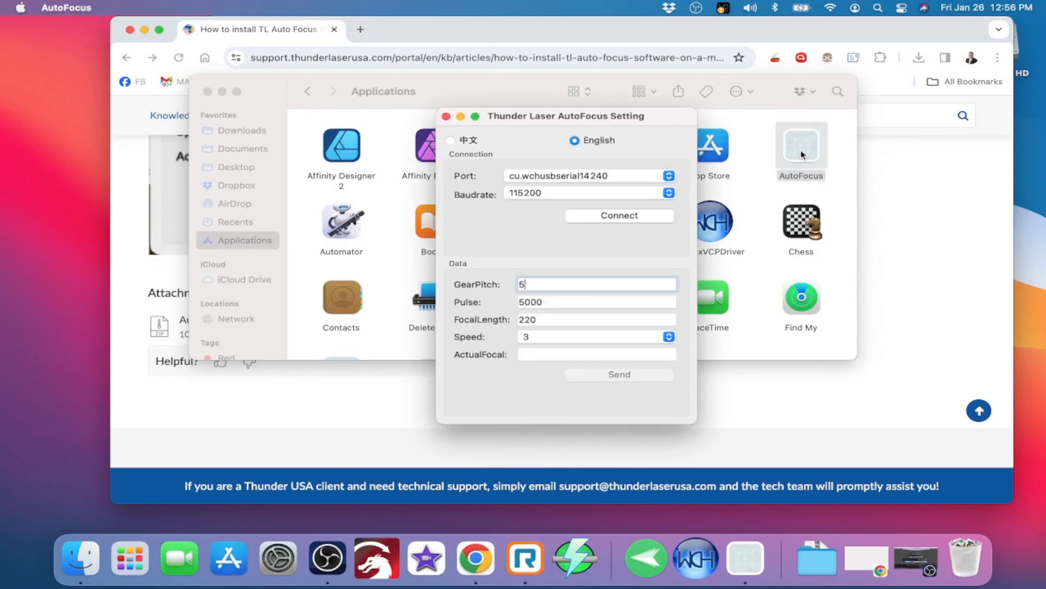
{"action": "left_click", "coordinate": [609, 218]}
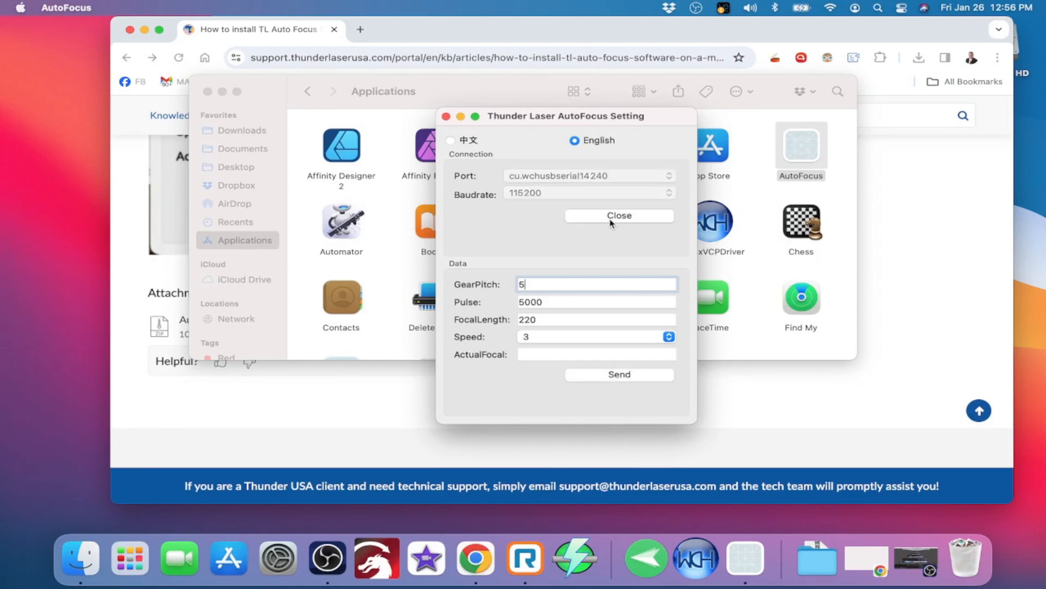